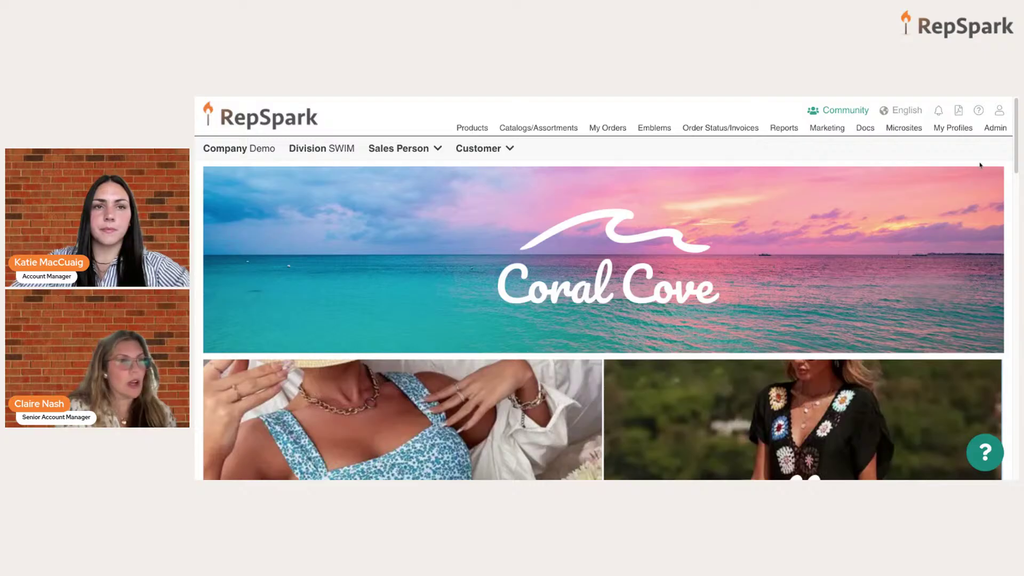
Step: Open the admin dashboard and review its account details and user figures
{"action": "left_click", "coordinate": [991, 129]}
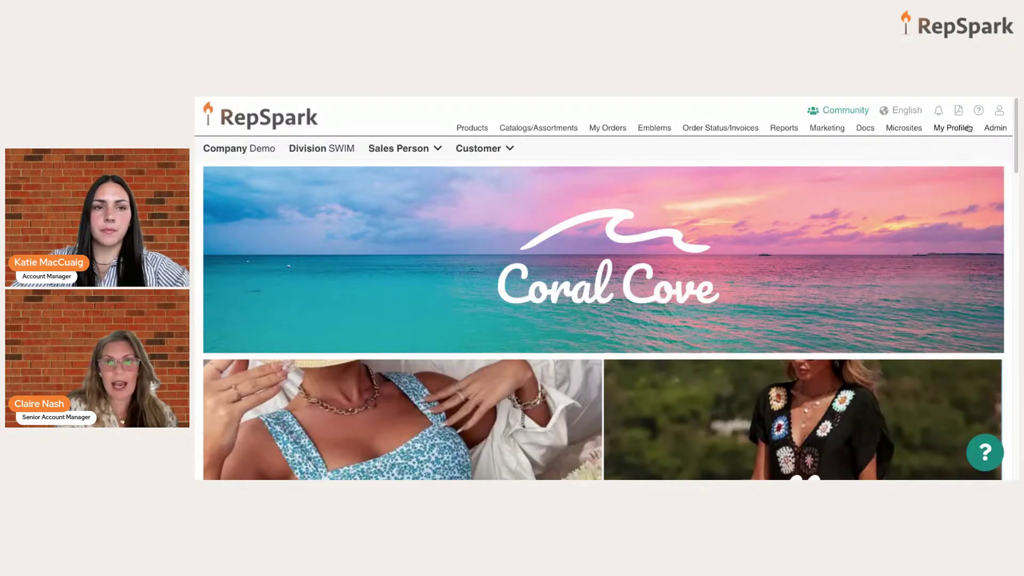
{"action": "left_click", "coordinate": [956, 148]}
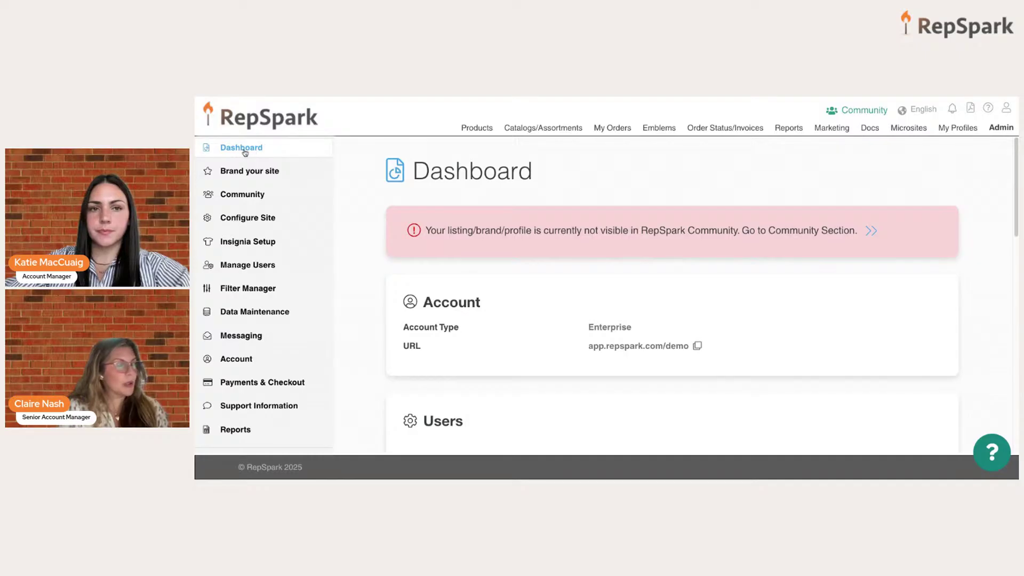
{"action": "scroll", "coordinate": [663, 319], "scroll_direction": "down", "scroll_amount": 1}
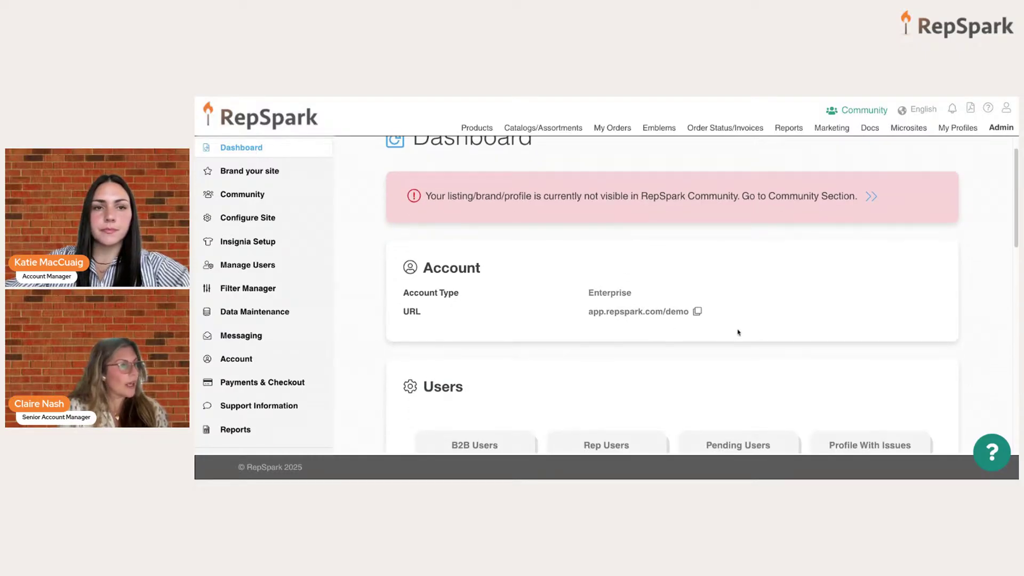
{"action": "scroll", "coordinate": [738, 332], "scroll_direction": "down", "scroll_amount": 4}
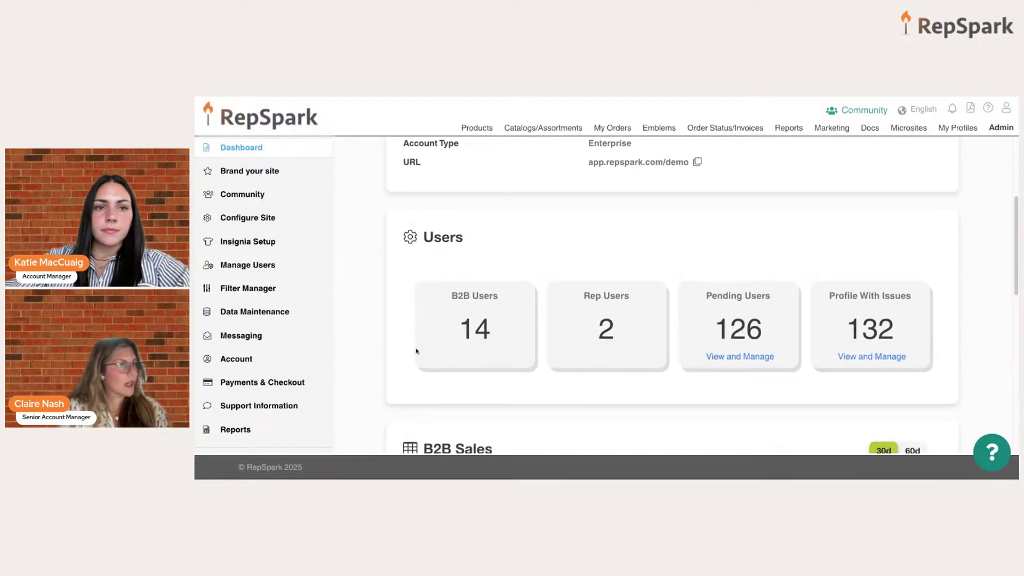
{"action": "scroll", "coordinate": [848, 373], "scroll_direction": "down", "scroll_amount": 5}
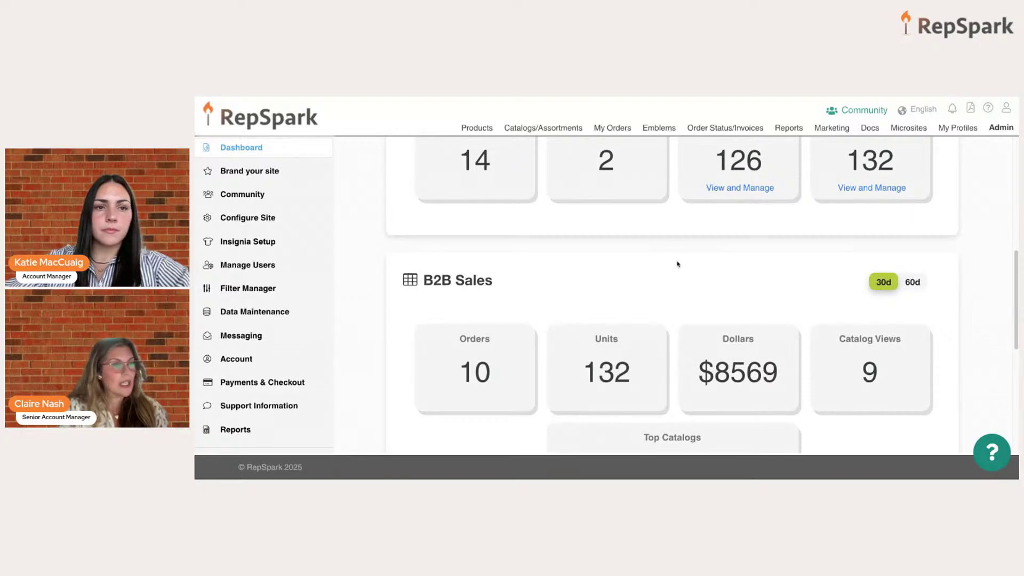
Step: Show the dashboard's B2B Sales for 60 days and review the sales, top catalogs and Community figures
{"action": "left_click", "coordinate": [912, 282]}
{"action": "scroll", "coordinate": [746, 300], "scroll_direction": "down", "scroll_amount": 5}
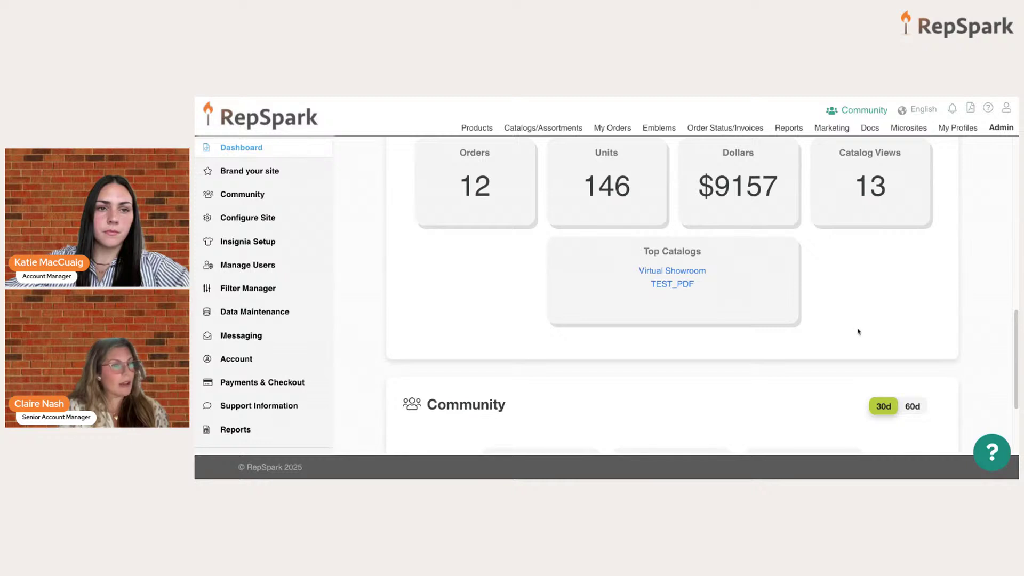
{"action": "scroll", "coordinate": [859, 330], "scroll_direction": "down", "scroll_amount": 4}
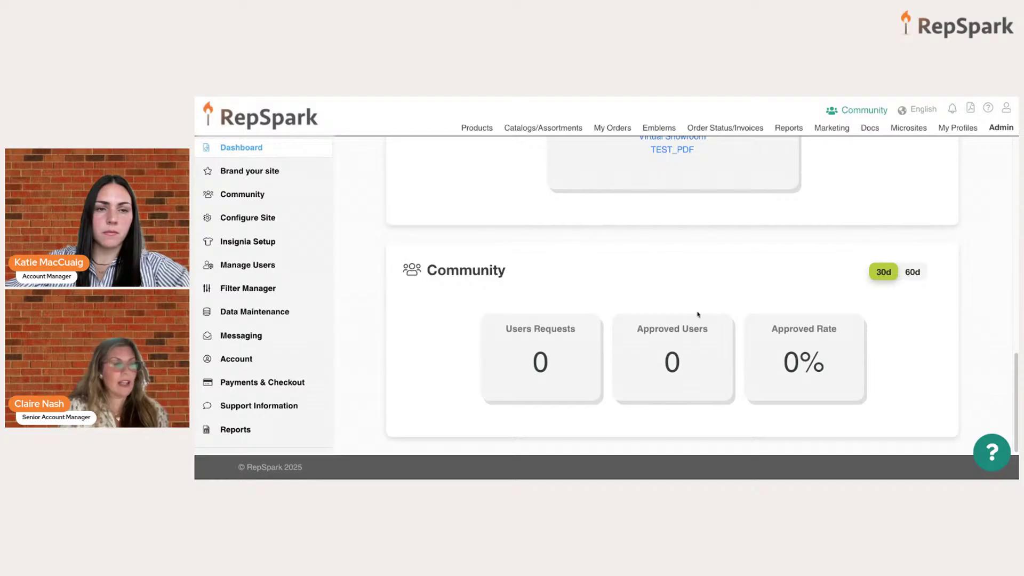
{"action": "scroll", "coordinate": [645, 307], "scroll_direction": "up", "scroll_amount": 10}
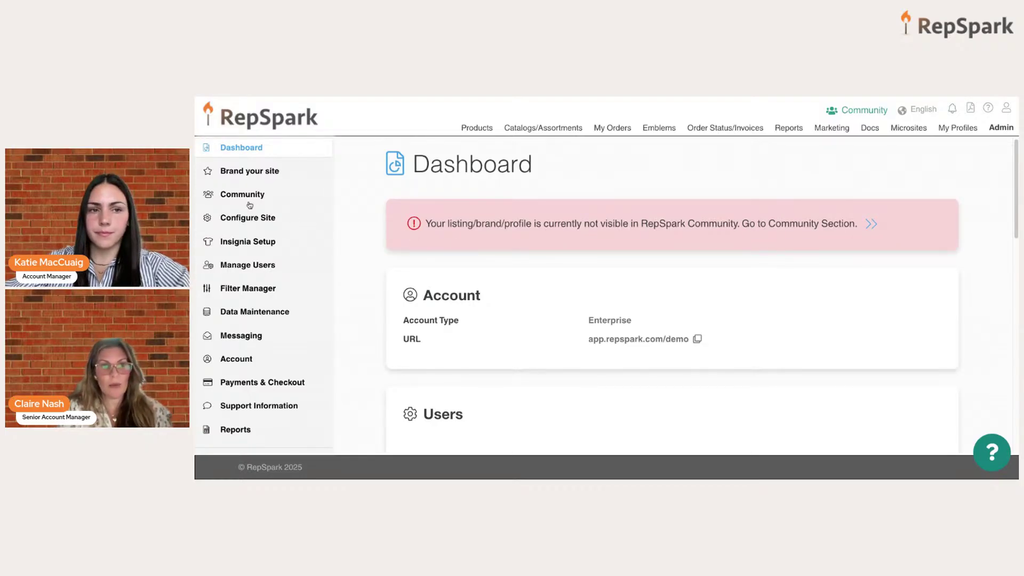
Step: Open the site branding settings and check the image guidance for the brand logo and login page background
{"action": "left_click", "coordinate": [260, 171]}
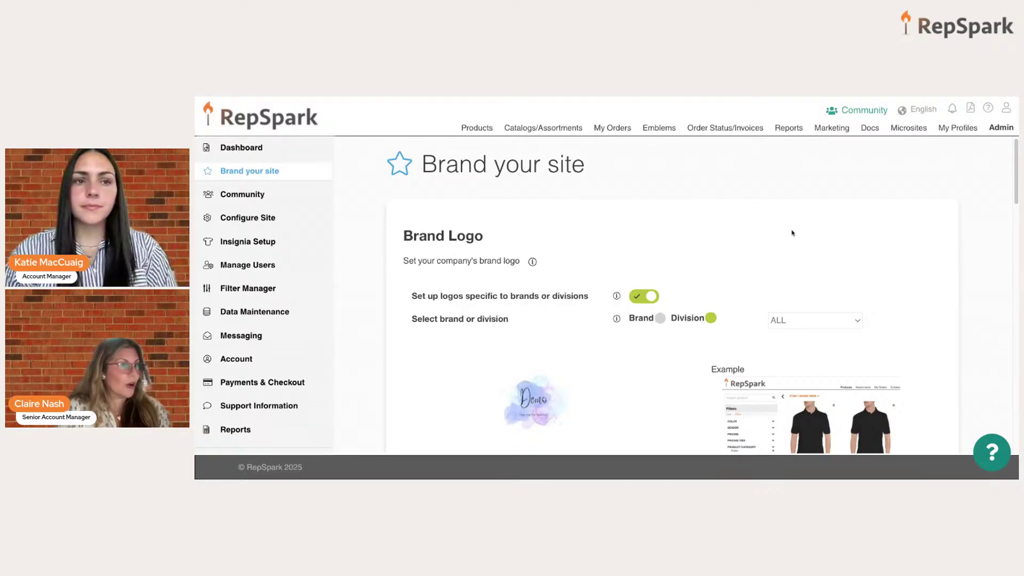
{"action": "scroll", "coordinate": [792, 233], "scroll_direction": "down", "scroll_amount": 1}
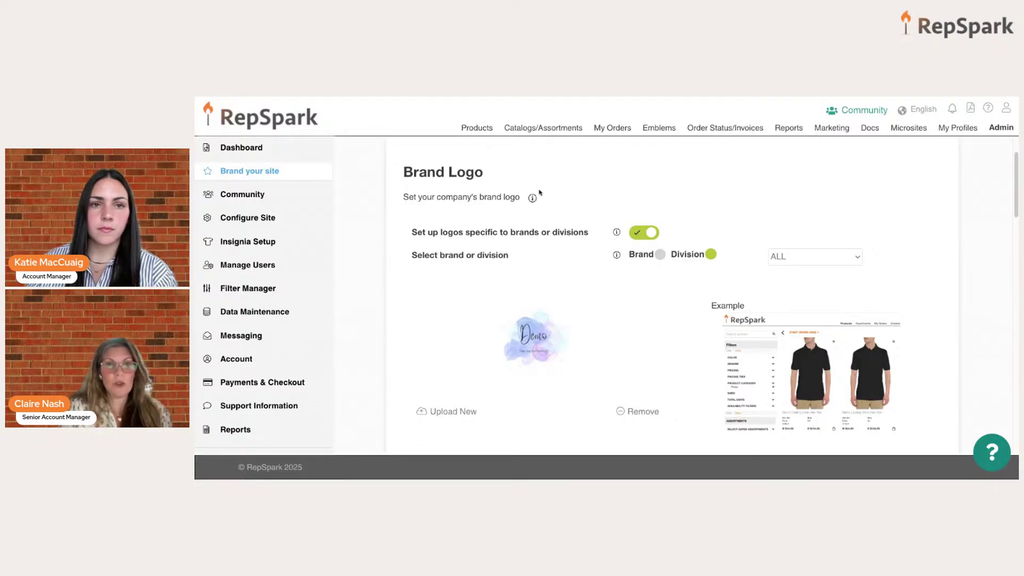
{"action": "mouse_move", "coordinate": [532, 198]}
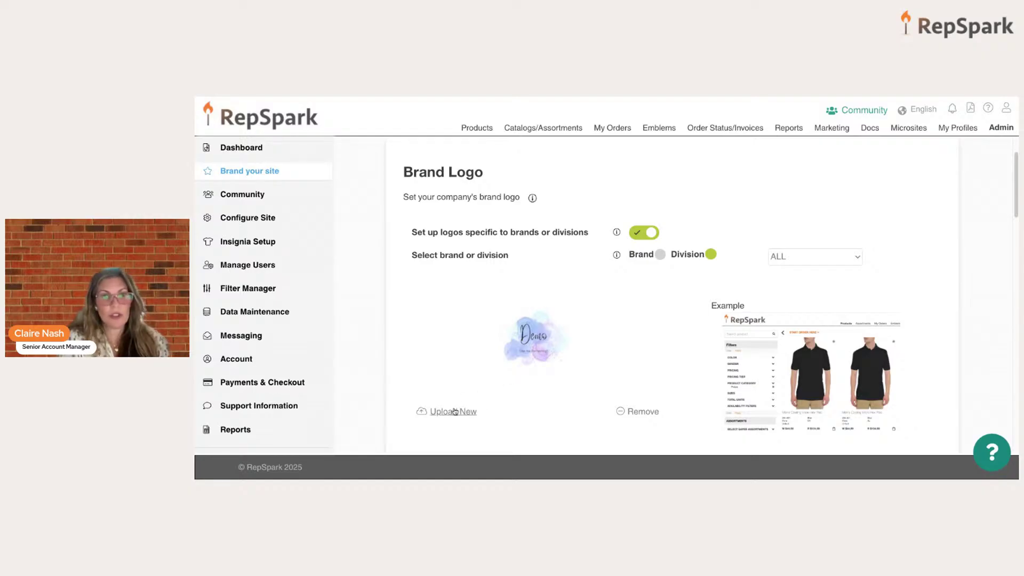
{"action": "scroll", "coordinate": [576, 362], "scroll_direction": "down", "scroll_amount": 1}
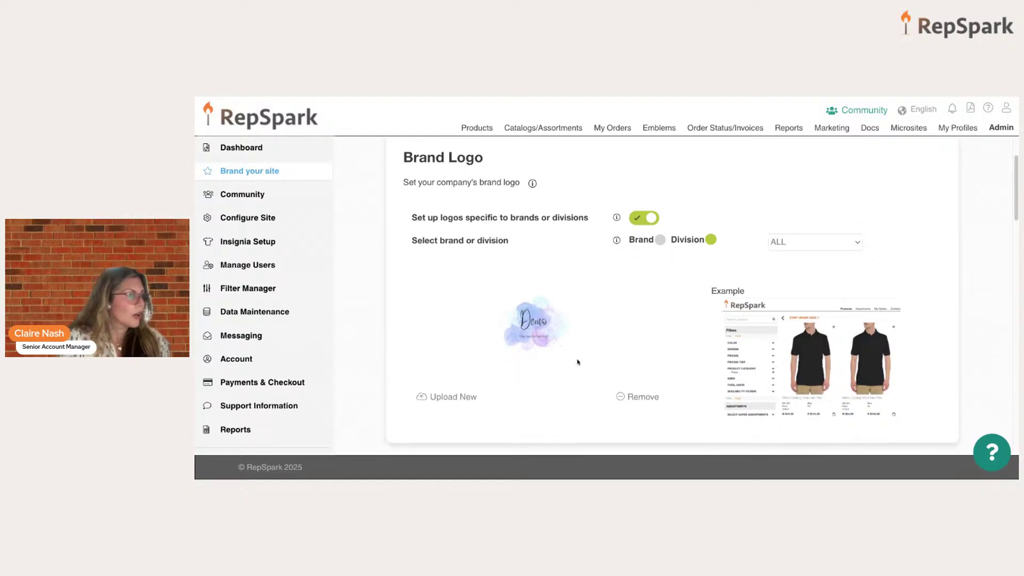
{"action": "scroll", "coordinate": [577, 361], "scroll_direction": "down", "scroll_amount": 5}
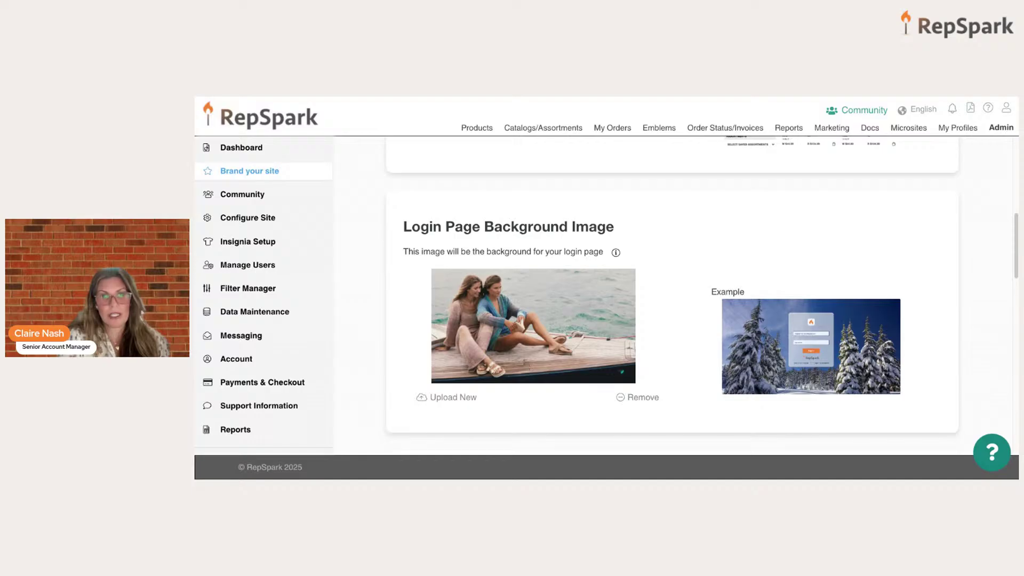
{"action": "mouse_move", "coordinate": [617, 253]}
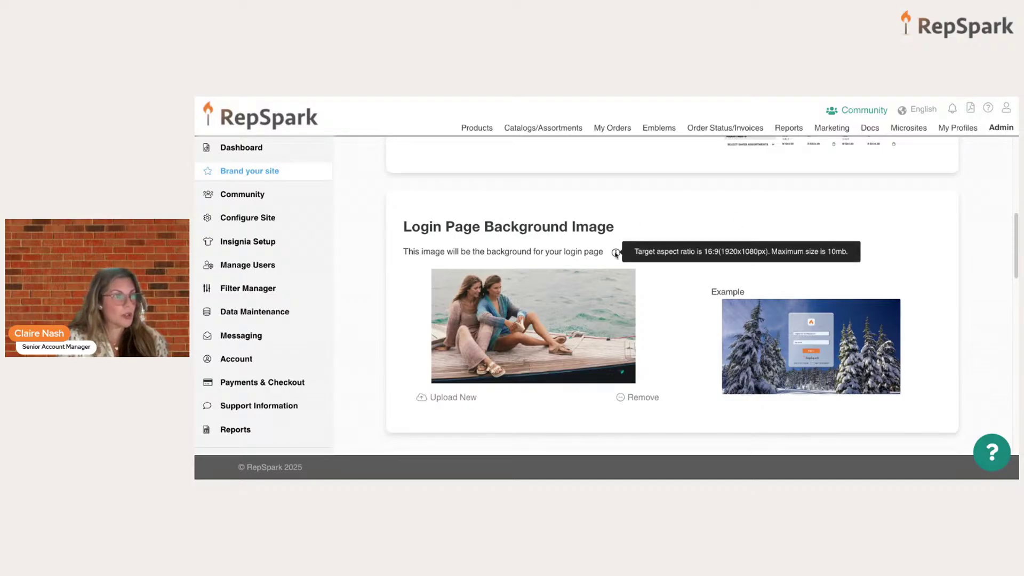
Step: Review the cover image, thank-you modal background and Branded Landing Page Builder sections of the branding settings
{"action": "scroll", "coordinate": [688, 336], "scroll_direction": "down", "scroll_amount": 5}
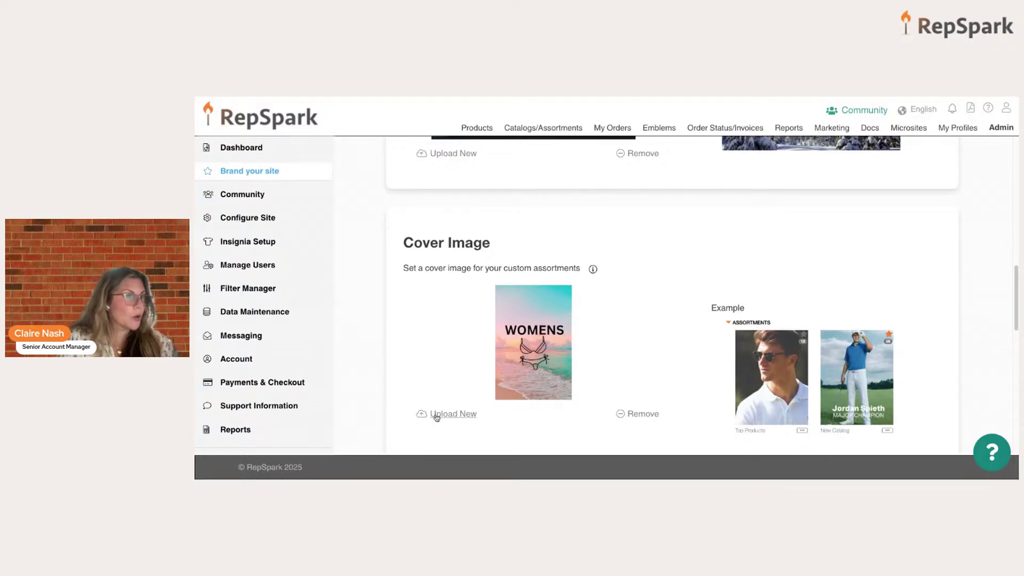
{"action": "scroll", "coordinate": [657, 365], "scroll_direction": "down", "scroll_amount": 1}
{"action": "scroll", "coordinate": [657, 364], "scroll_direction": "down", "scroll_amount": 5}
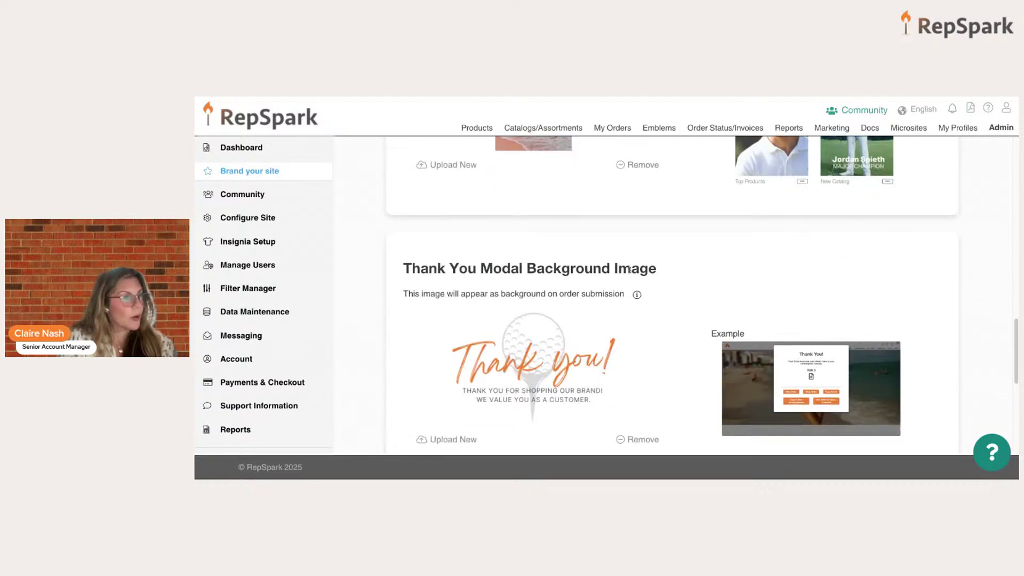
{"action": "scroll", "coordinate": [709, 300], "scroll_direction": "down", "scroll_amount": 1}
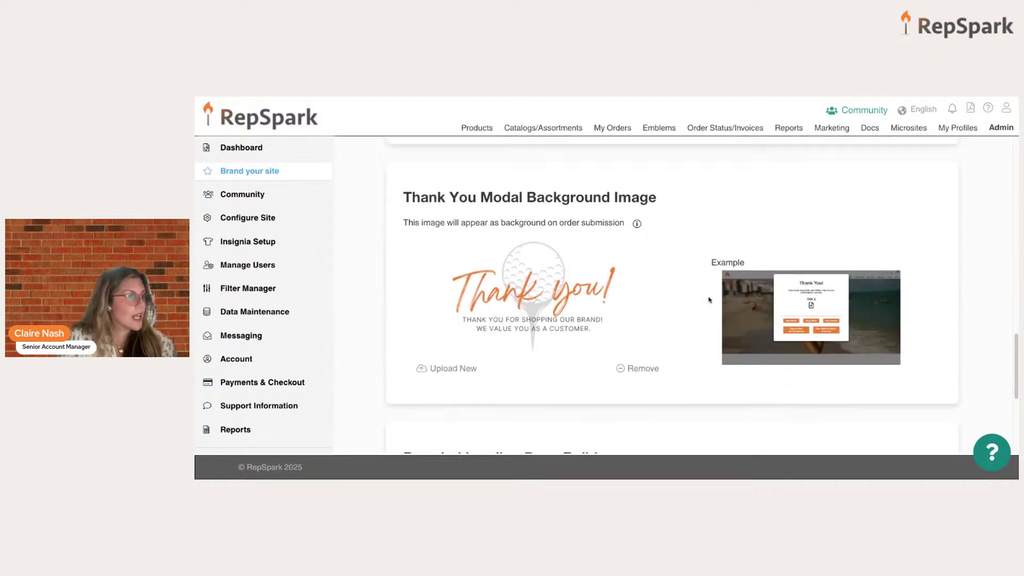
{"action": "scroll", "coordinate": [710, 301], "scroll_direction": "down", "scroll_amount": 3}
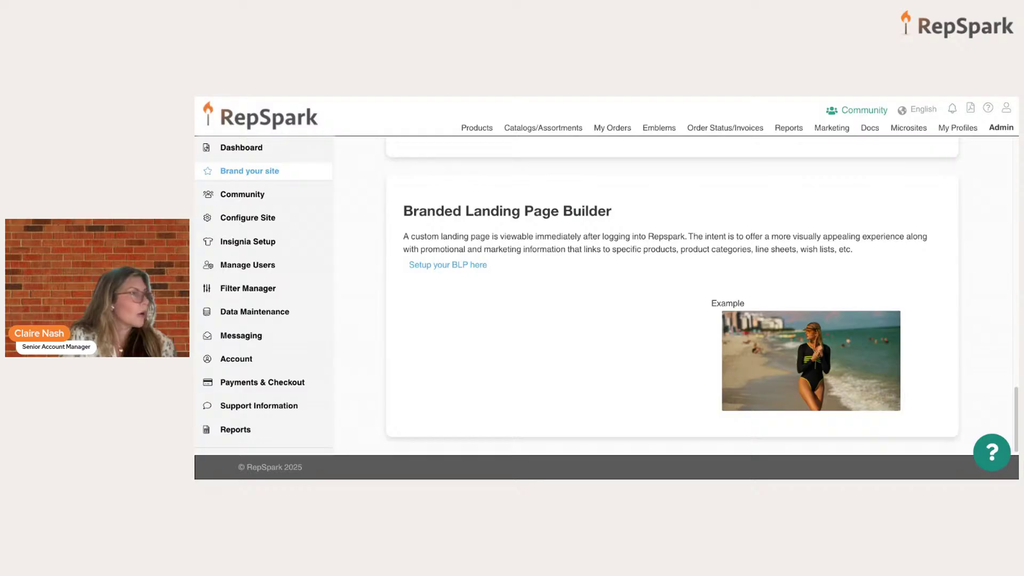
Step: Open the Community settings in the admin area and look at the visibility option and Brand Clicks and Impressions
{"action": "left_click", "coordinate": [290, 199]}
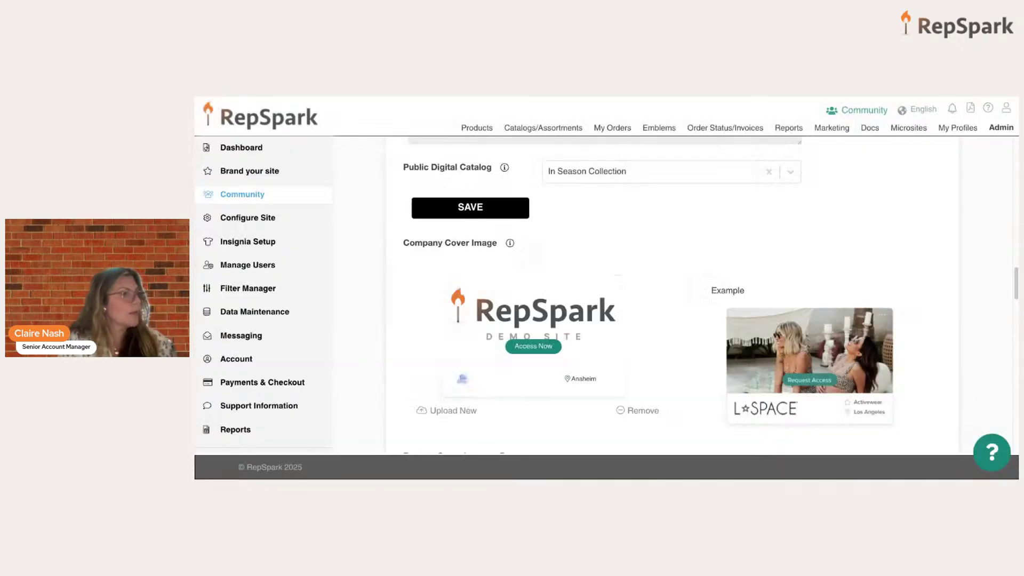
{"action": "scroll", "coordinate": [719, 235], "scroll_direction": "up", "scroll_amount": 6}
{"action": "scroll", "coordinate": [720, 235], "scroll_direction": "up", "scroll_amount": 8}
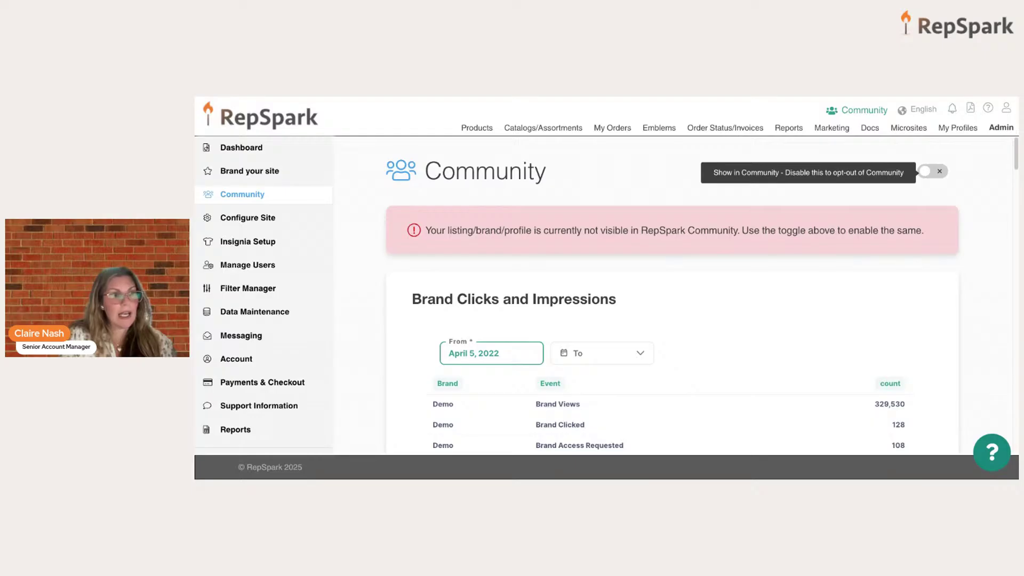
Step: Enable the brand's visibility in RepSpark Community and disable it again
{"action": "left_click", "coordinate": [925, 172]}
{"action": "scroll", "coordinate": [922, 188], "scroll_direction": "down", "scroll_amount": 10}
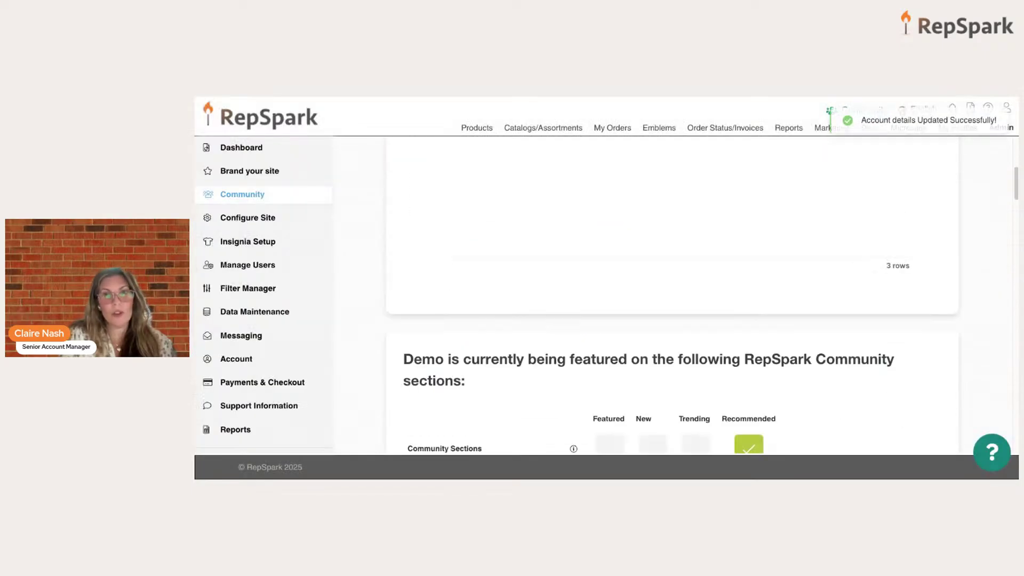
{"action": "scroll", "coordinate": [922, 188], "scroll_direction": "up", "scroll_amount": 2}
{"action": "scroll", "coordinate": [922, 188], "scroll_direction": "up", "scroll_amount": 8}
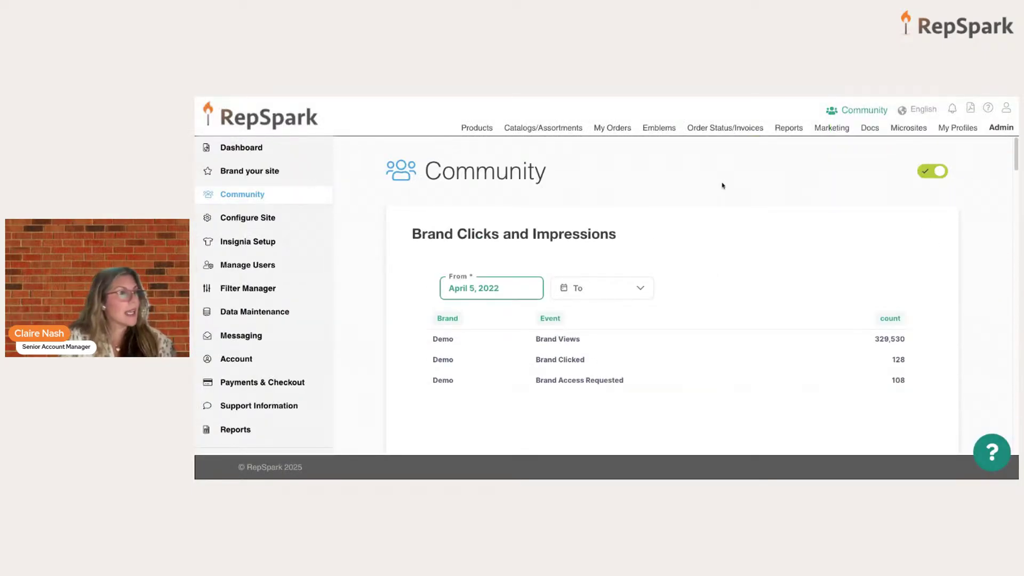
{"action": "left_click", "coordinate": [943, 175]}
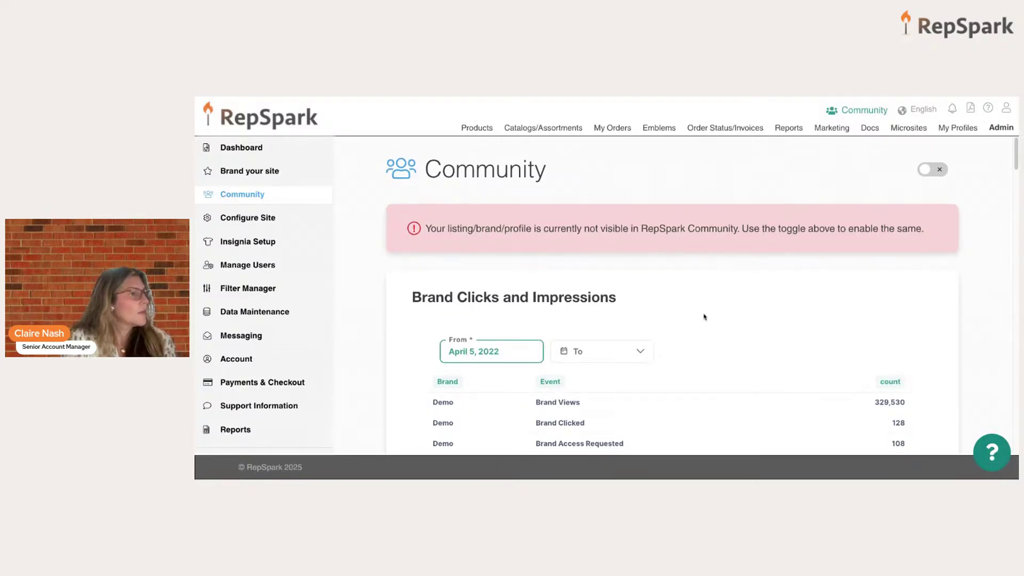
Step: Review the Brand Clicks and Impressions, the featured Community sections and the company profile's address and contact fields
{"action": "scroll", "coordinate": [704, 317], "scroll_direction": "down", "scroll_amount": 3}
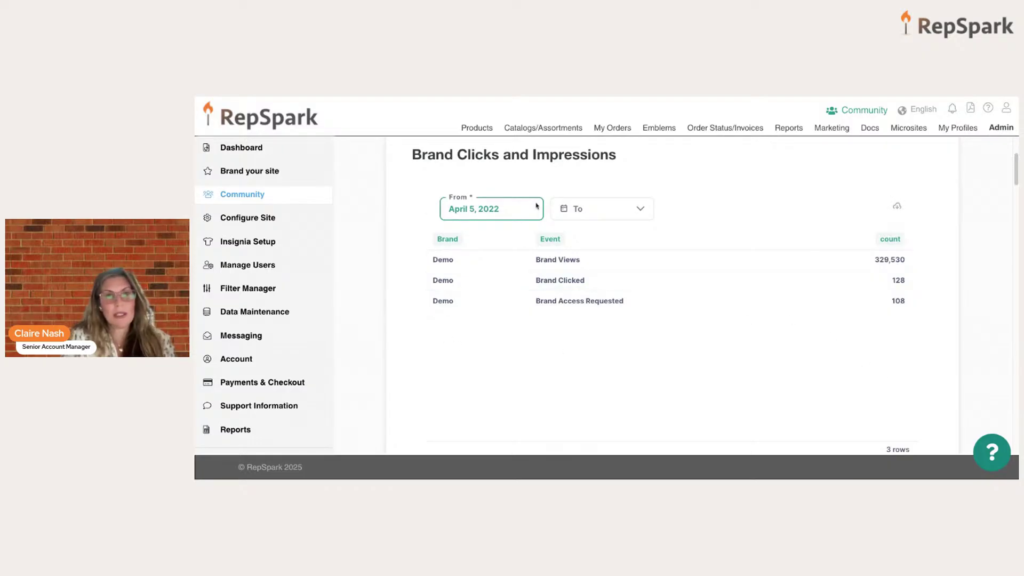
{"action": "scroll", "coordinate": [695, 299], "scroll_direction": "down", "scroll_amount": 7}
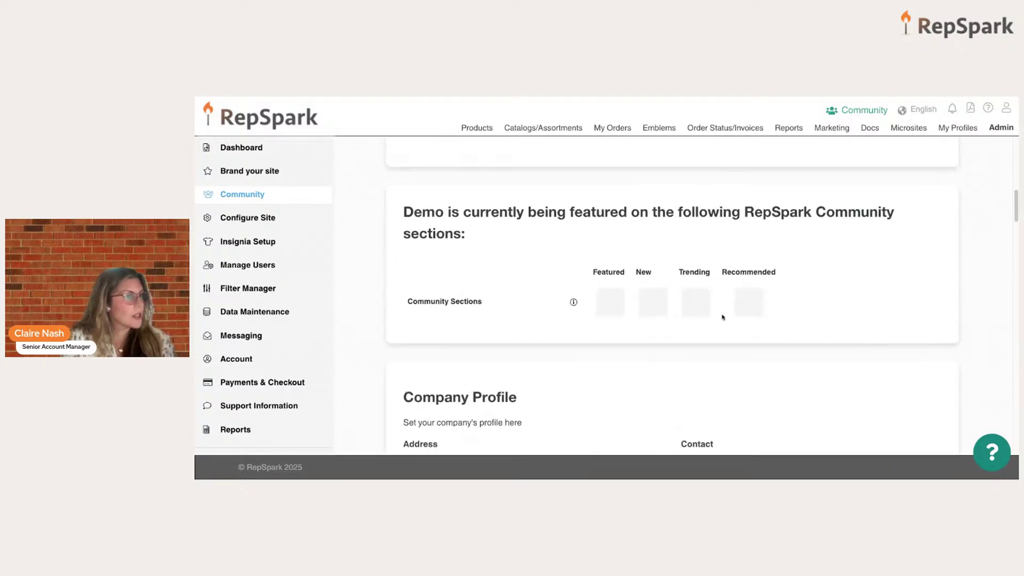
{"action": "scroll", "coordinate": [800, 304], "scroll_direction": "down", "scroll_amount": 2}
{"action": "scroll", "coordinate": [818, 317], "scroll_direction": "down", "scroll_amount": 2}
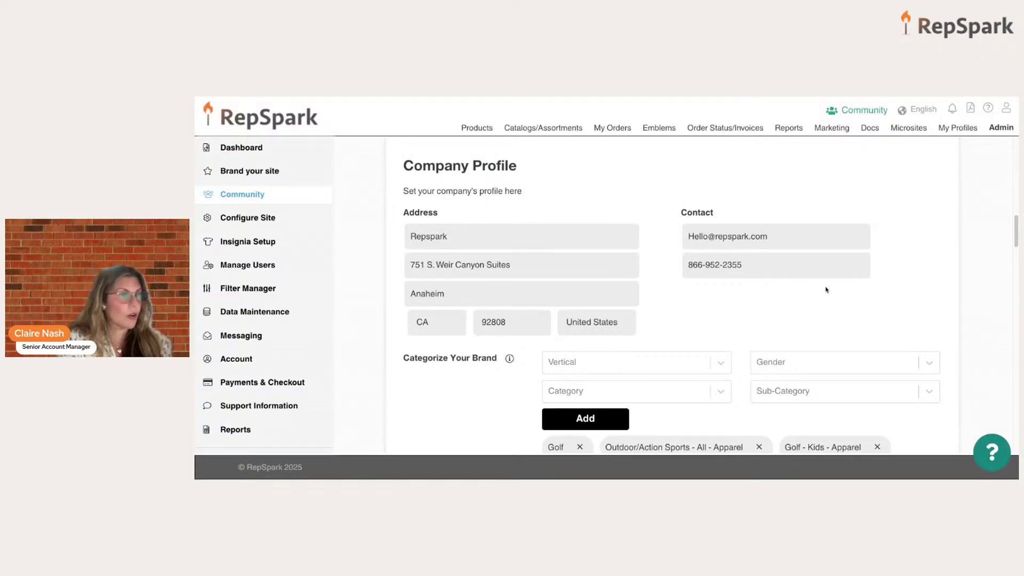
Step: Add a brand category with vertical Golf, gender Womens and category Footwear, and save the company profile
{"action": "scroll", "coordinate": [837, 291], "scroll_direction": "down", "scroll_amount": 3}
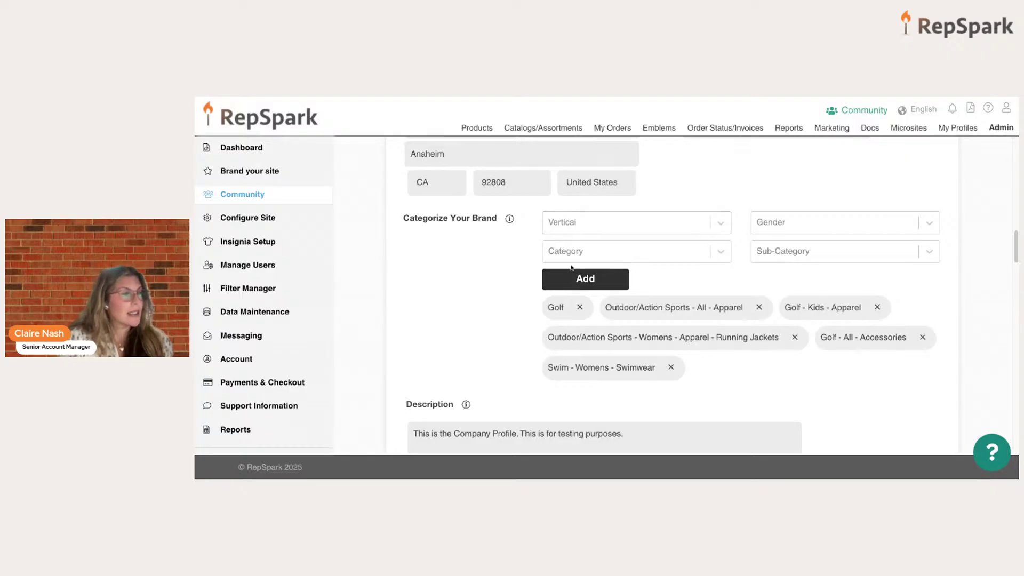
{"action": "left_click", "coordinate": [573, 224]}
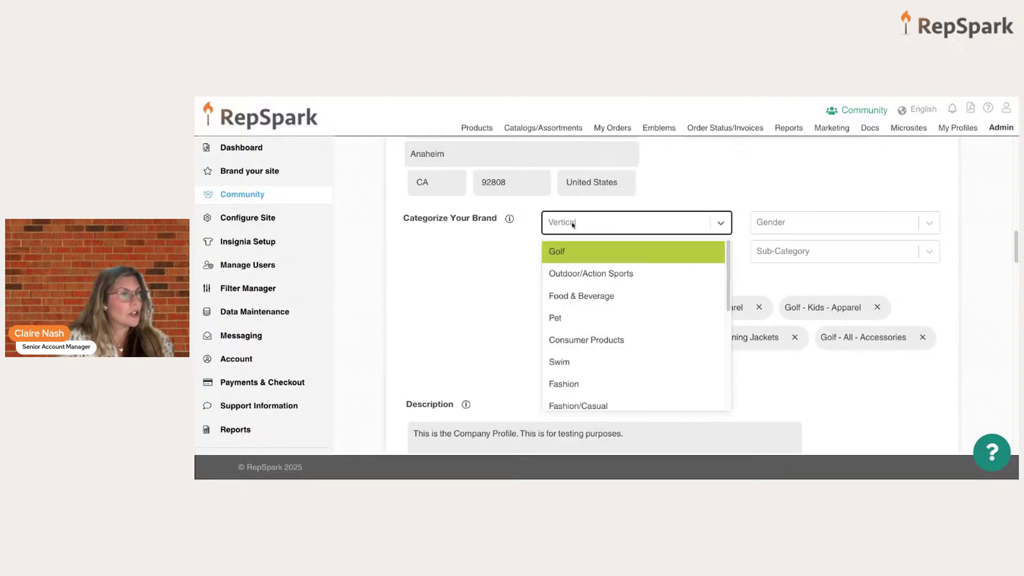
{"action": "left_click", "coordinate": [563, 254]}
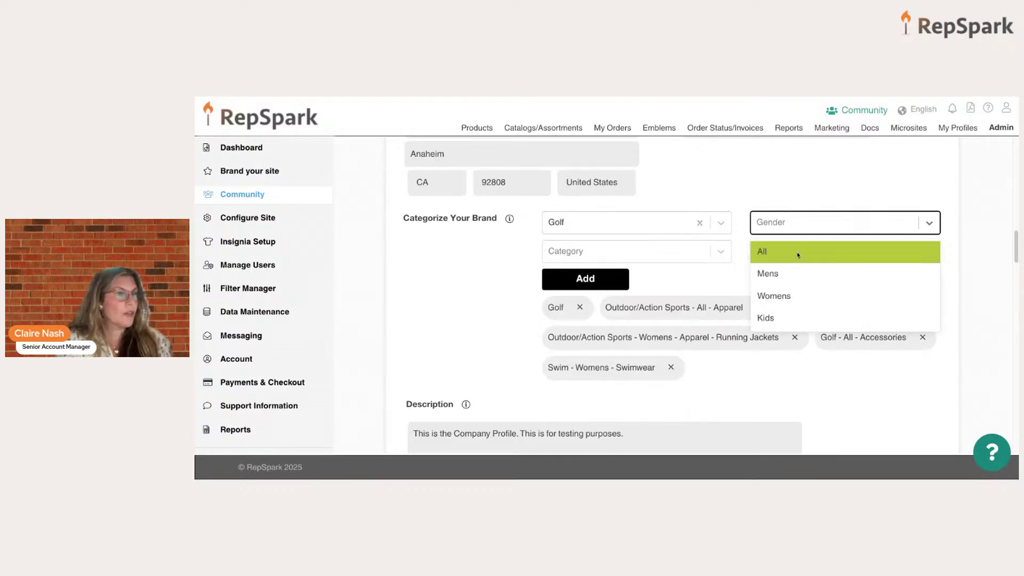
{"action": "left_click", "coordinate": [781, 295]}
{"action": "left_click", "coordinate": [580, 259]}
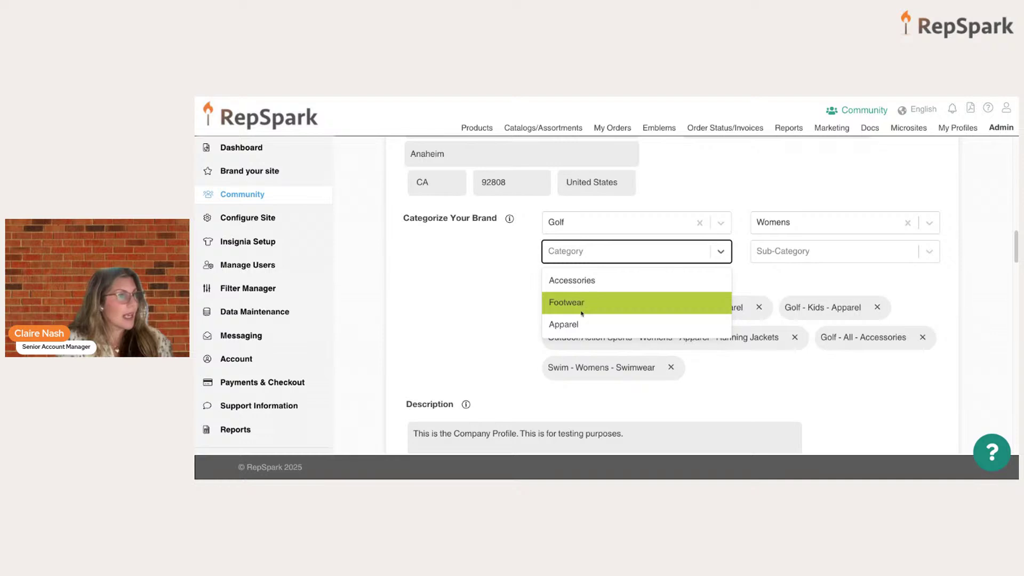
{"action": "left_click", "coordinate": [581, 311]}
{"action": "left_click", "coordinate": [591, 281]}
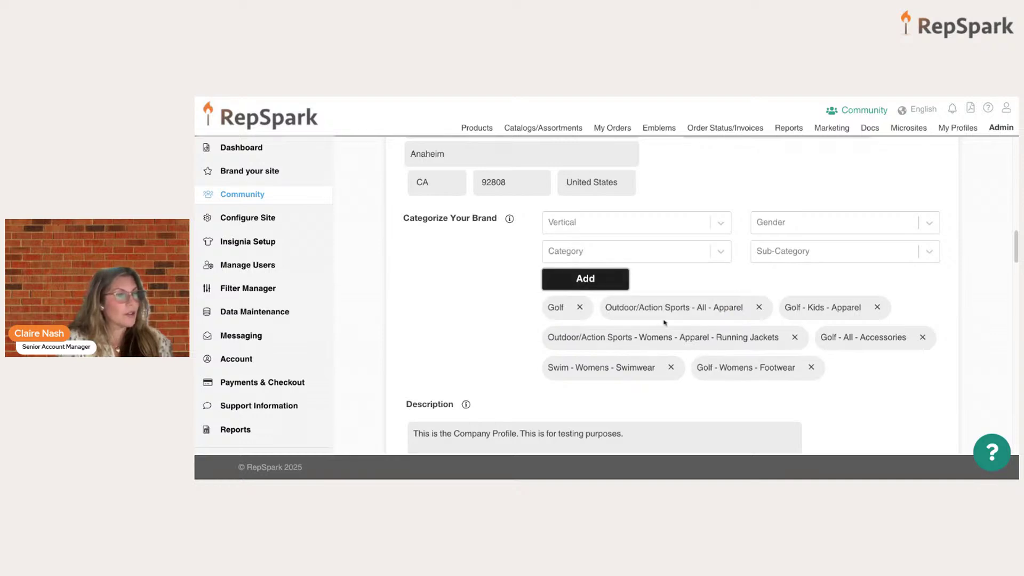
{"action": "scroll", "coordinate": [664, 322], "scroll_direction": "down", "scroll_amount": 3}
{"action": "left_click", "coordinate": [473, 372]}
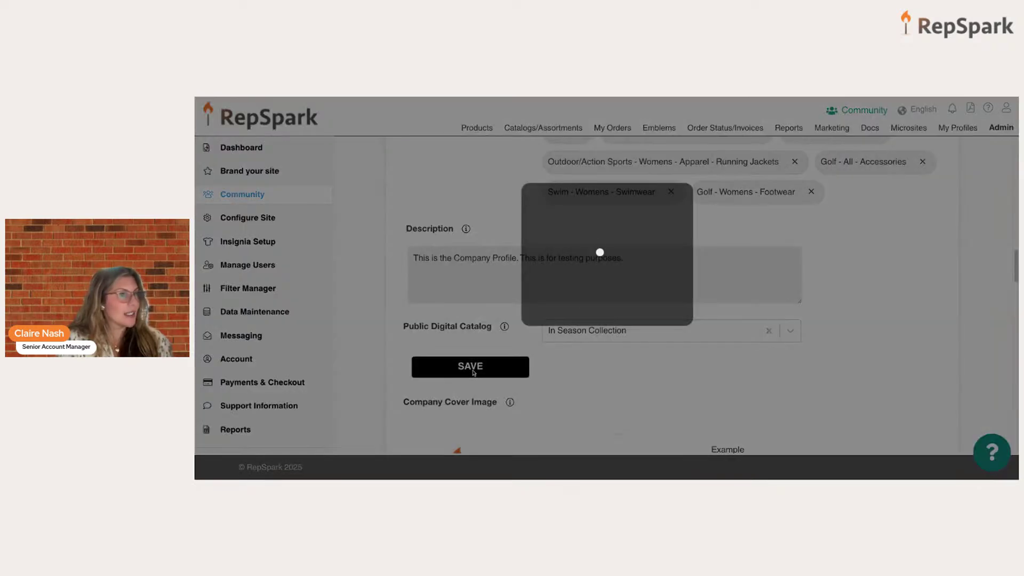
Step: Review the brand categories in the company profile and check the guidance for the description
{"action": "scroll", "coordinate": [715, 222], "scroll_direction": "up", "scroll_amount": 3}
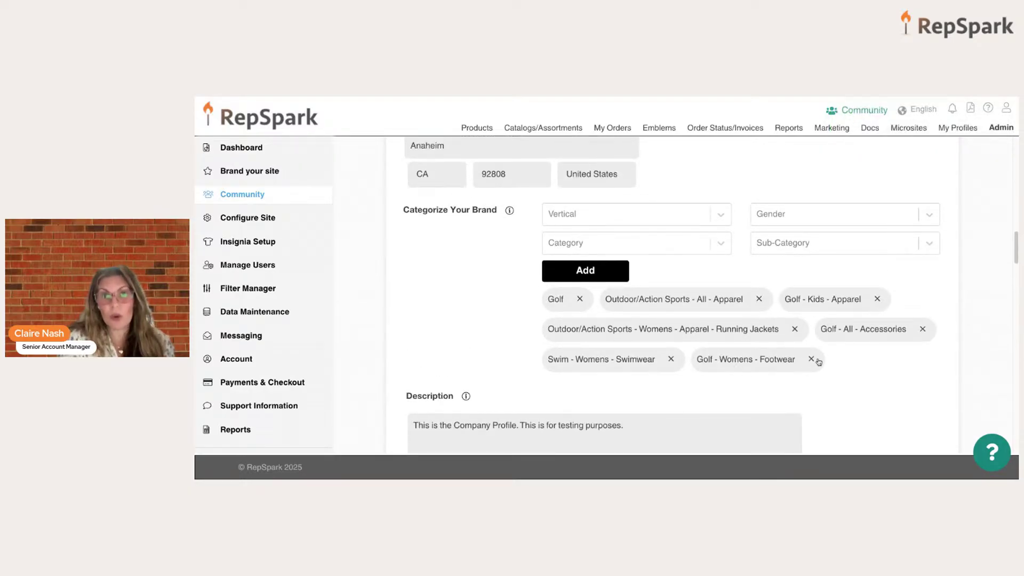
{"action": "scroll", "coordinate": [567, 283], "scroll_direction": "down", "scroll_amount": 1}
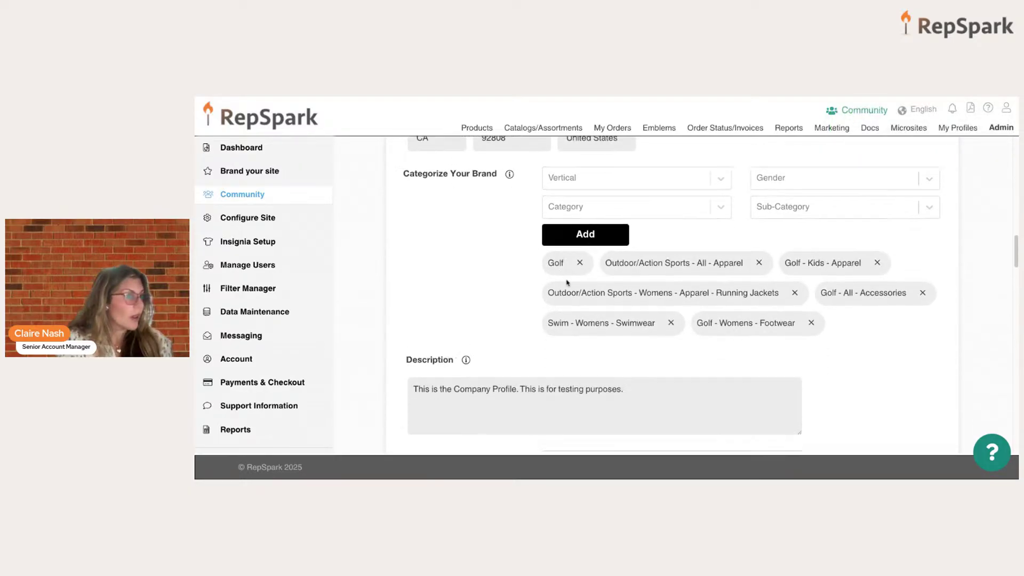
{"action": "scroll", "coordinate": [567, 282], "scroll_direction": "down", "scroll_amount": 1}
{"action": "mouse_move", "coordinate": [466, 306]}
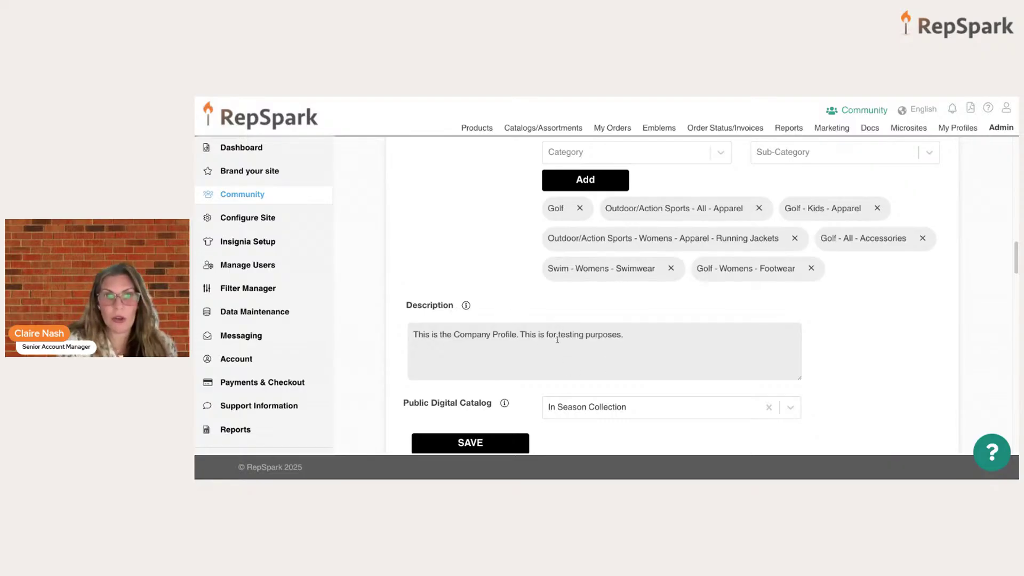
Step: Review the company profile's description and Public Digital Catalog selection, and save the profile
{"action": "scroll", "coordinate": [541, 358], "scroll_direction": "down", "scroll_amount": 1}
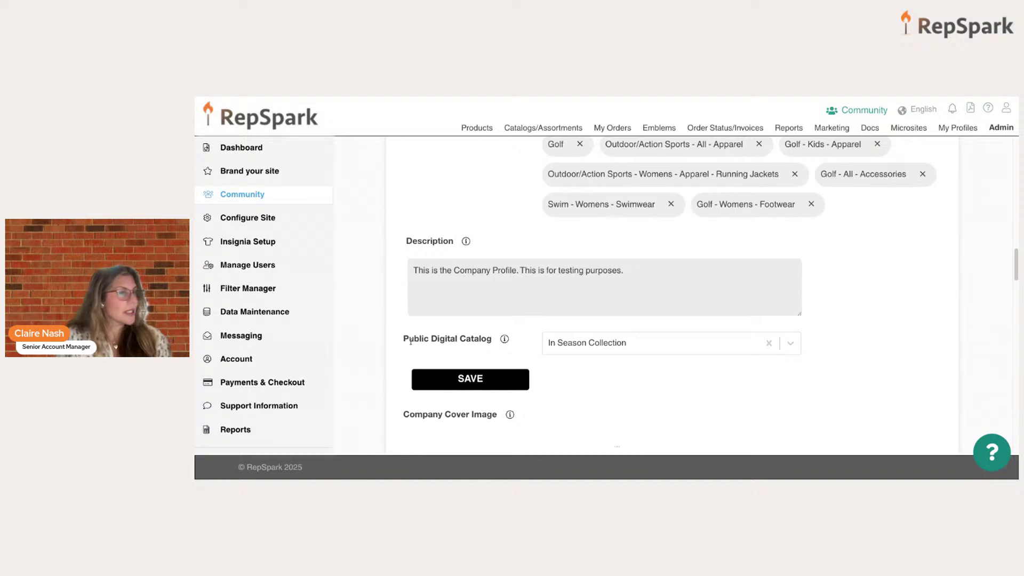
{"action": "scroll", "coordinate": [636, 340], "scroll_direction": "down", "scroll_amount": 1}
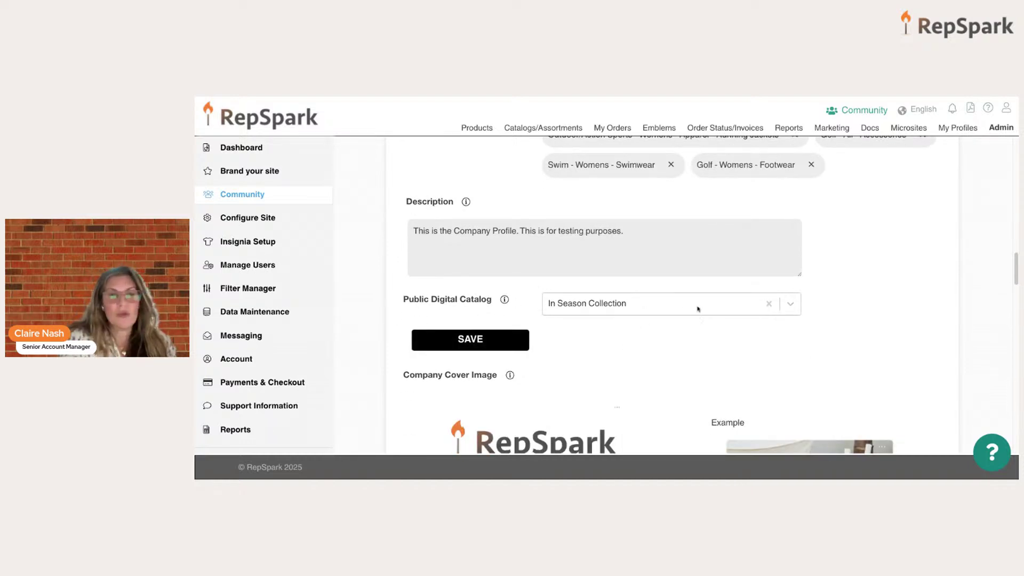
{"action": "scroll", "coordinate": [794, 352], "scroll_direction": "down", "scroll_amount": 1}
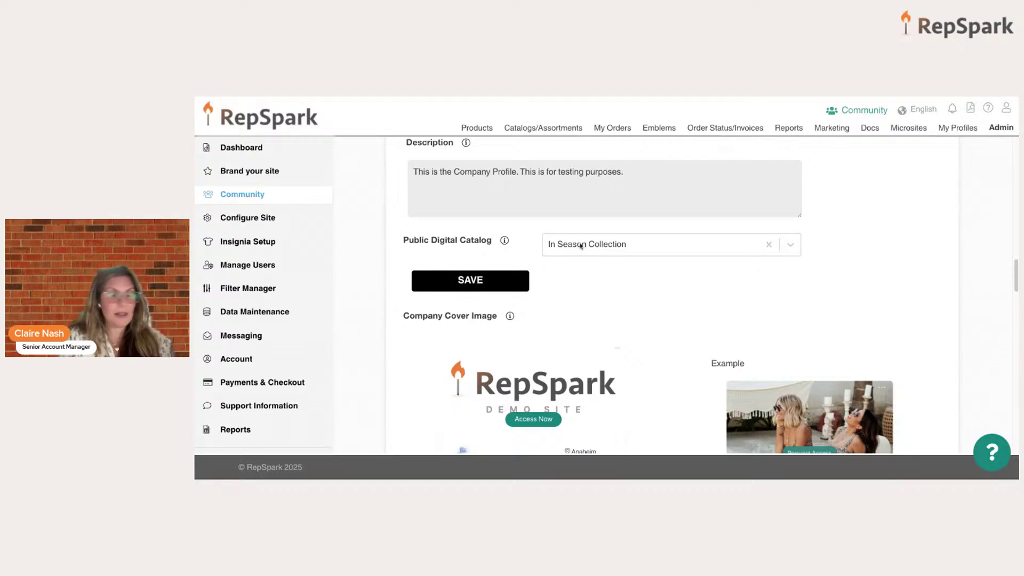
{"action": "scroll", "coordinate": [750, 314], "scroll_direction": "down", "scroll_amount": 1}
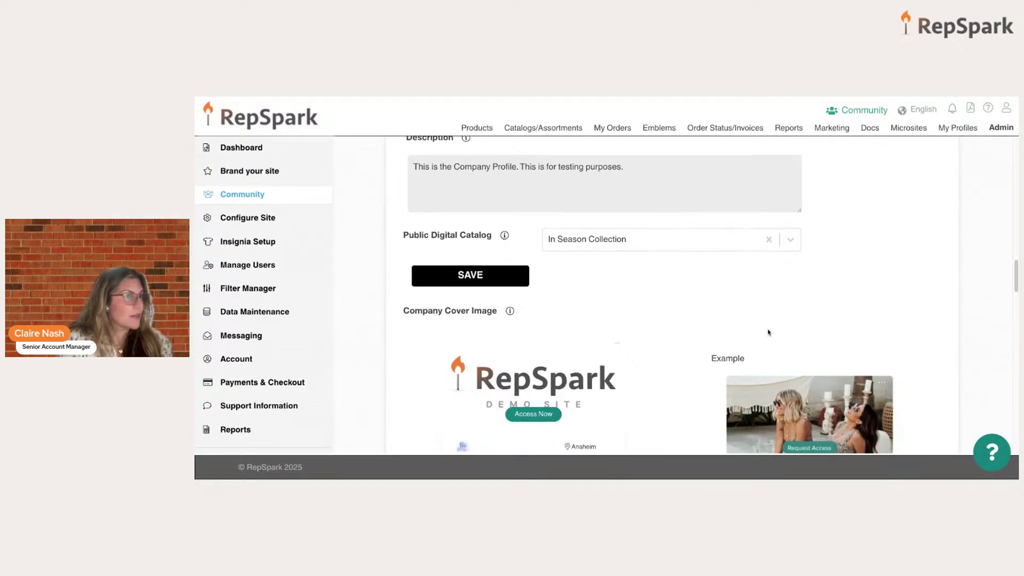
{"action": "left_click", "coordinate": [471, 276]}
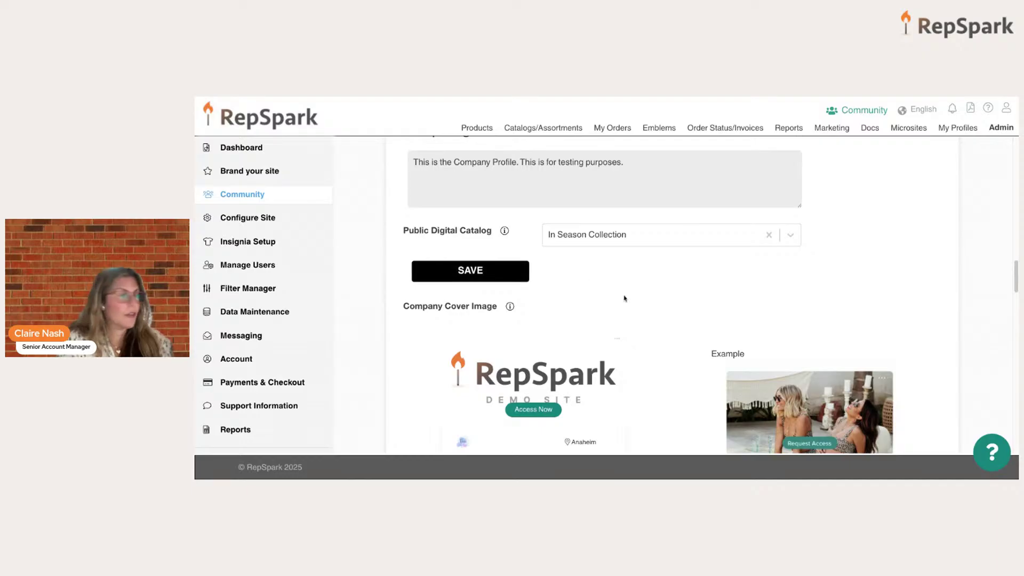
Step: Review the Company Cover Image, Feature Cover Image and Public PDF Catalog upload areas of the company profile
{"action": "scroll", "coordinate": [722, 290], "scroll_direction": "down", "scroll_amount": 3}
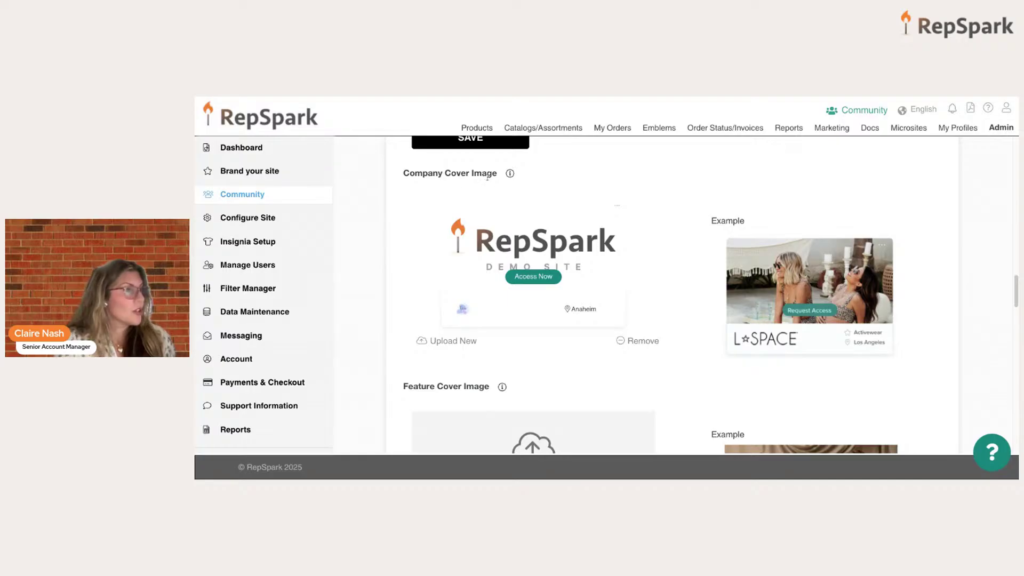
{"action": "mouse_move", "coordinate": [511, 178]}
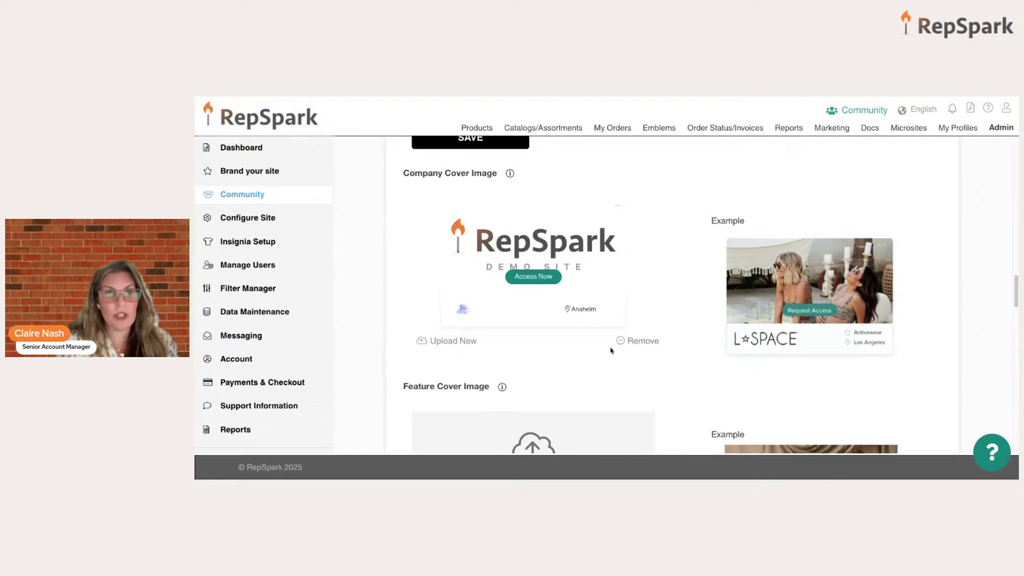
{"action": "scroll", "coordinate": [609, 351], "scroll_direction": "down", "scroll_amount": 2}
{"action": "scroll", "coordinate": [609, 351], "scroll_direction": "down", "scroll_amount": 3}
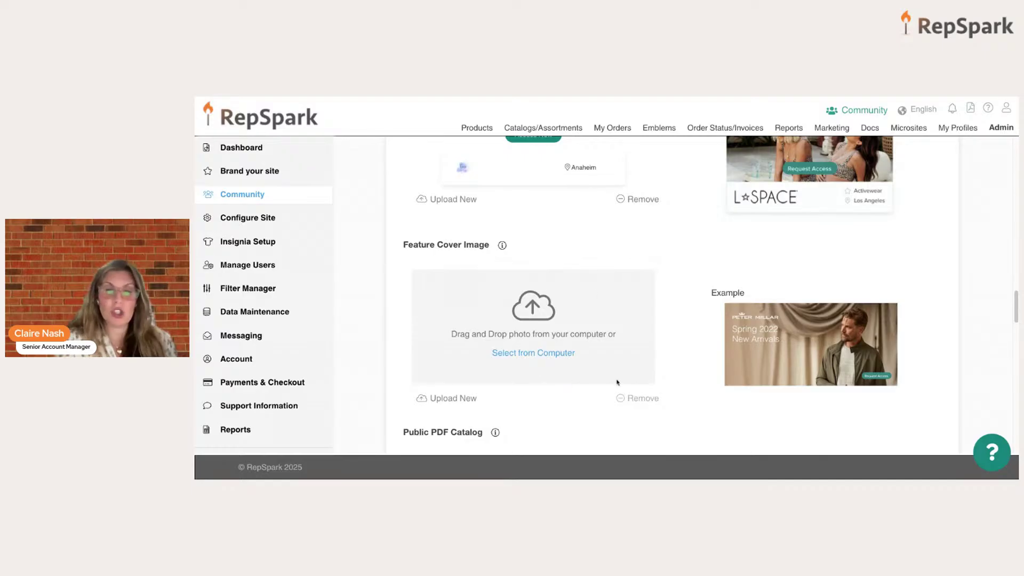
{"action": "scroll", "coordinate": [581, 419], "scroll_direction": "down", "scroll_amount": 3}
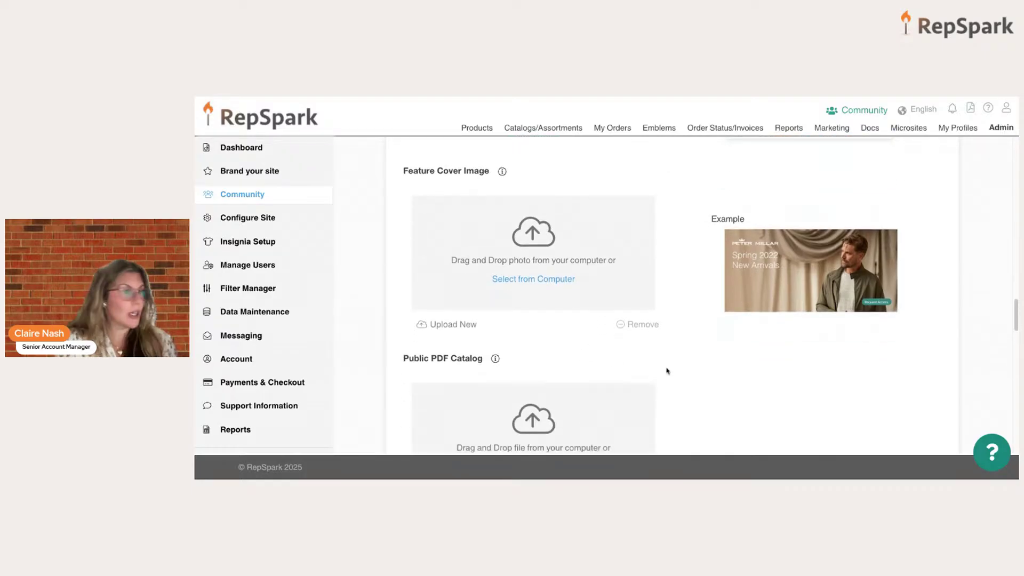
{"action": "scroll", "coordinate": [665, 368], "scroll_direction": "down", "scroll_amount": 3}
{"action": "scroll", "coordinate": [740, 373], "scroll_direction": "down", "scroll_amount": 3}
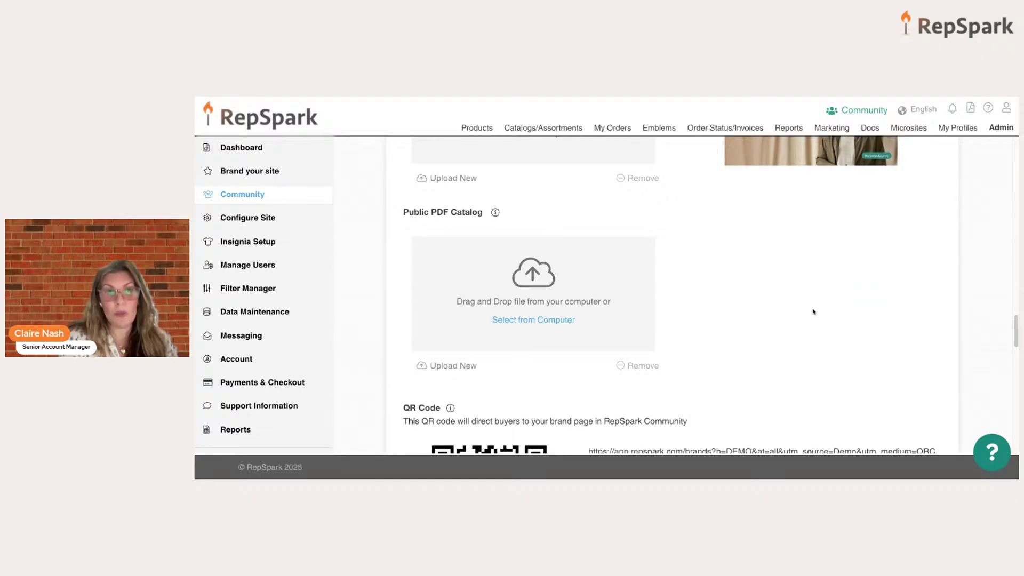
{"action": "scroll", "coordinate": [812, 315], "scroll_direction": "down", "scroll_amount": 1}
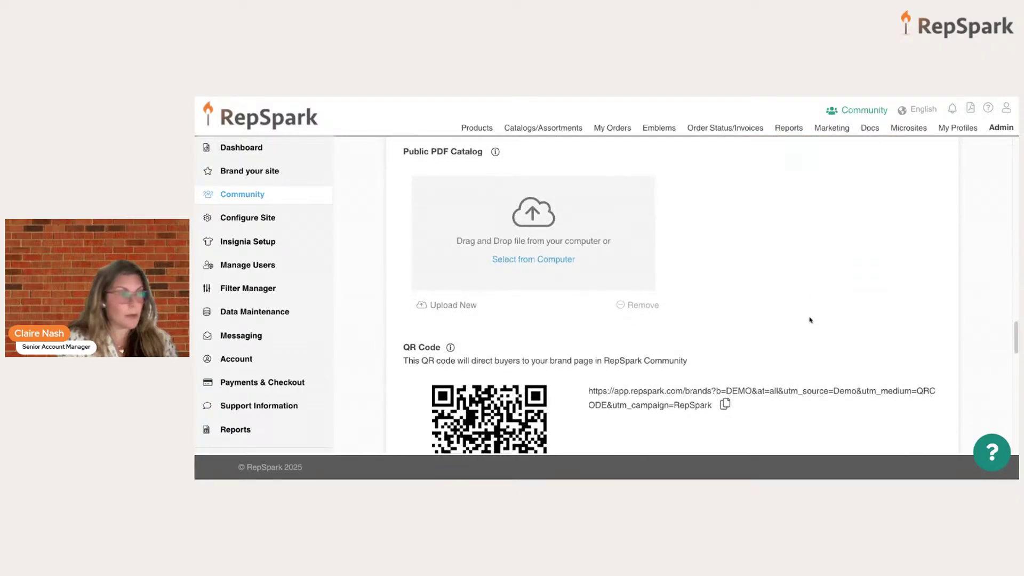
Step: Examine the QR code that directs buyers to the brand page and the Brand Profile section
{"action": "scroll", "coordinate": [810, 320], "scroll_direction": "down", "scroll_amount": 2}
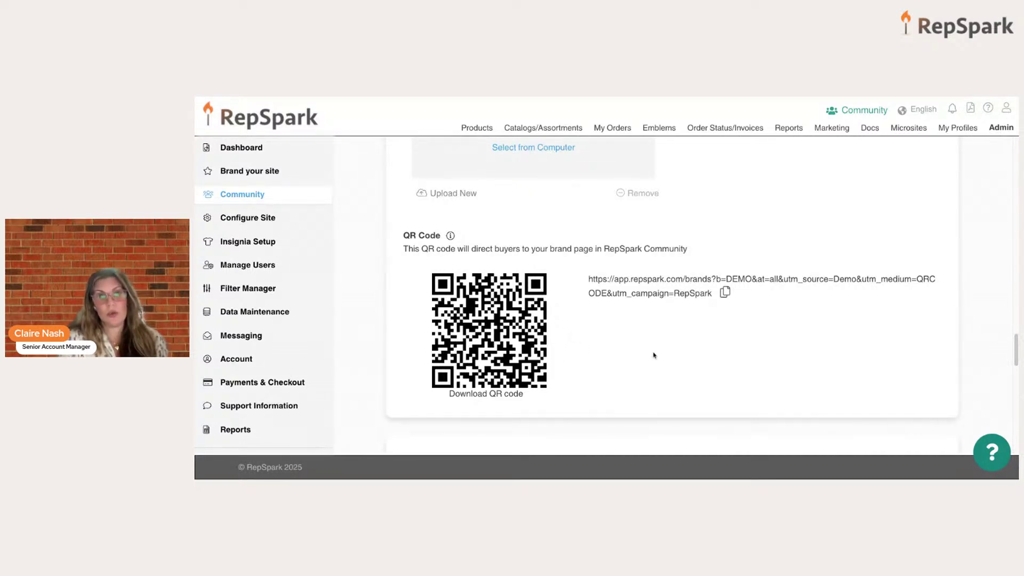
{"action": "scroll", "coordinate": [653, 355], "scroll_direction": "down", "scroll_amount": 1}
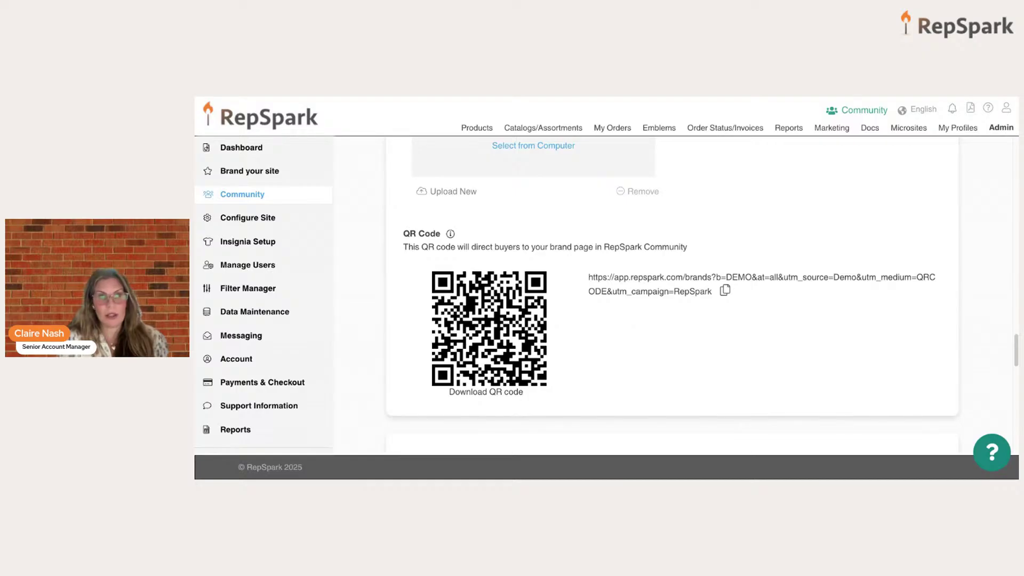
{"action": "scroll", "coordinate": [672, 294], "scroll_direction": "down", "scroll_amount": 3}
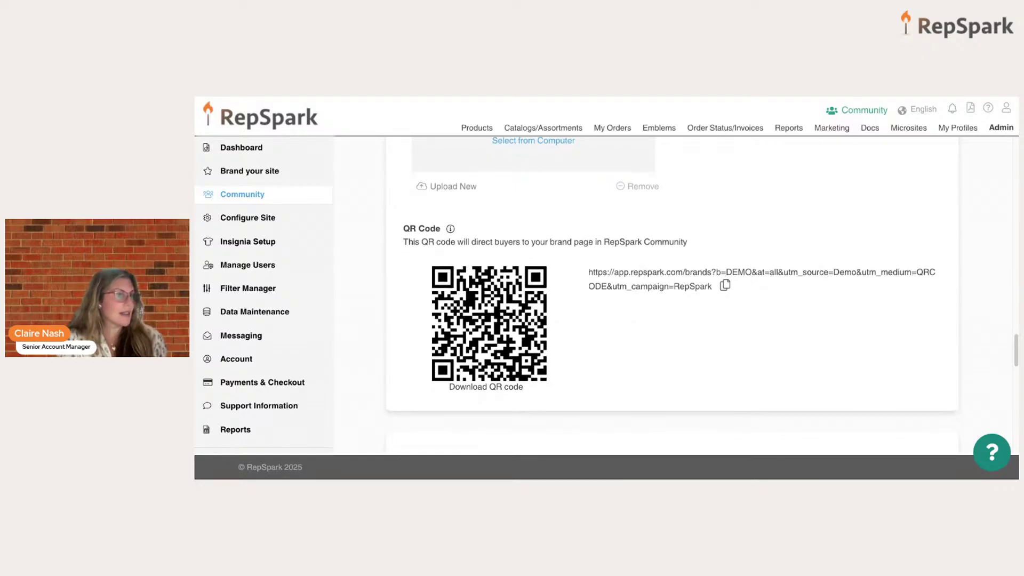
{"action": "scroll", "coordinate": [633, 334], "scroll_direction": "down", "scroll_amount": 6}
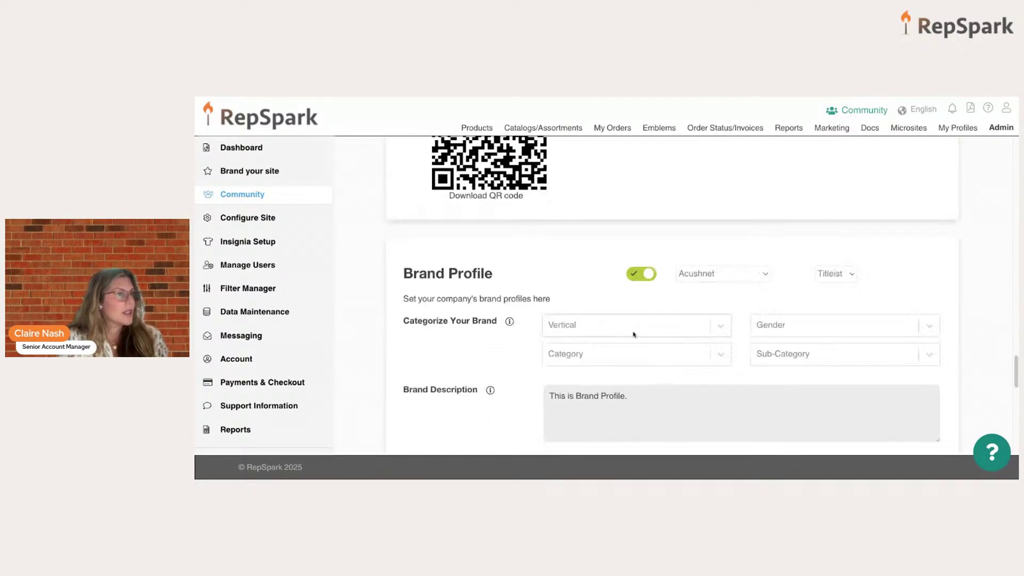
{"action": "scroll", "coordinate": [661, 267], "scroll_direction": "down", "scroll_amount": 10}
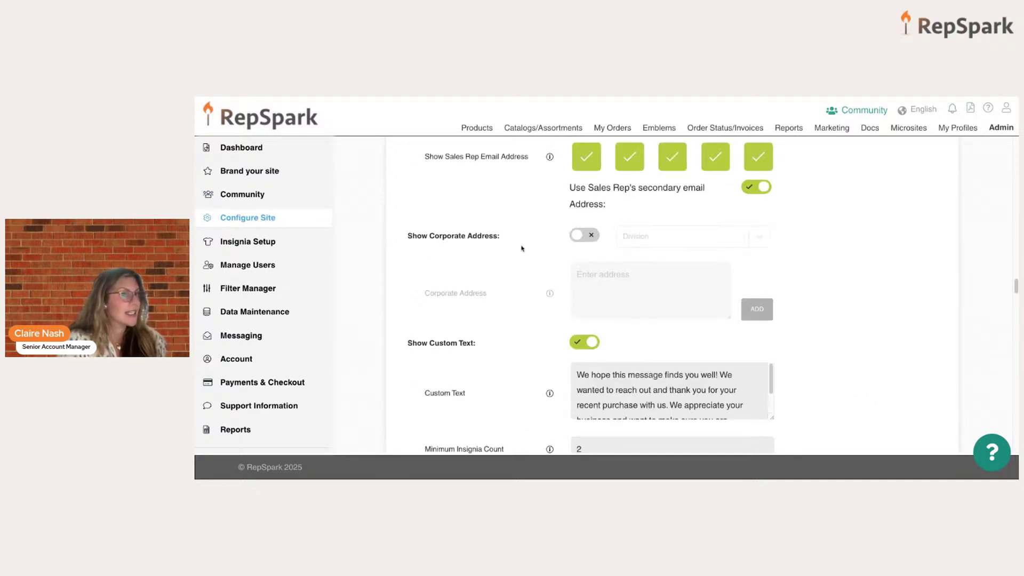
Step: Review the Configure Site settings from Product, PFAS Products and Product Popup through the Review Page to Customer Service
{"action": "scroll", "coordinate": [527, 266], "scroll_direction": "up", "scroll_amount": 10}
{"action": "scroll", "coordinate": [528, 265], "scroll_direction": "up", "scroll_amount": 15}
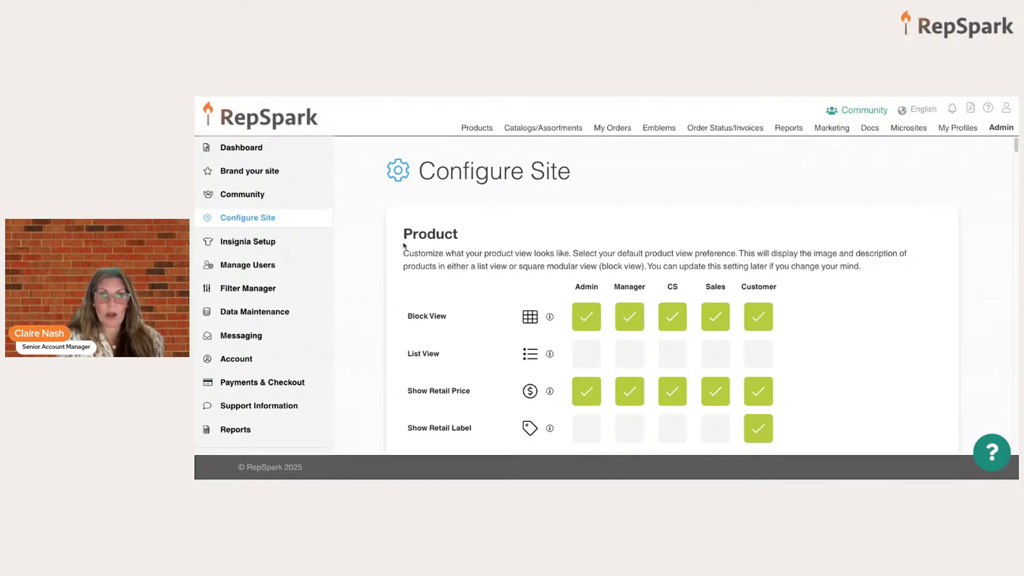
{"action": "scroll", "coordinate": [600, 270], "scroll_direction": "down", "scroll_amount": 10}
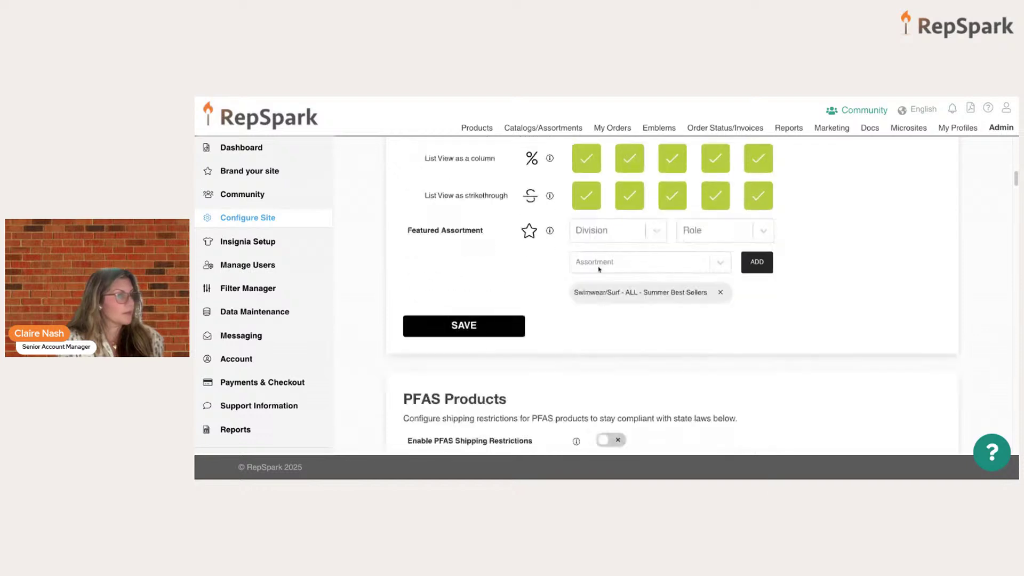
{"action": "scroll", "coordinate": [598, 269], "scroll_direction": "down", "scroll_amount": 4}
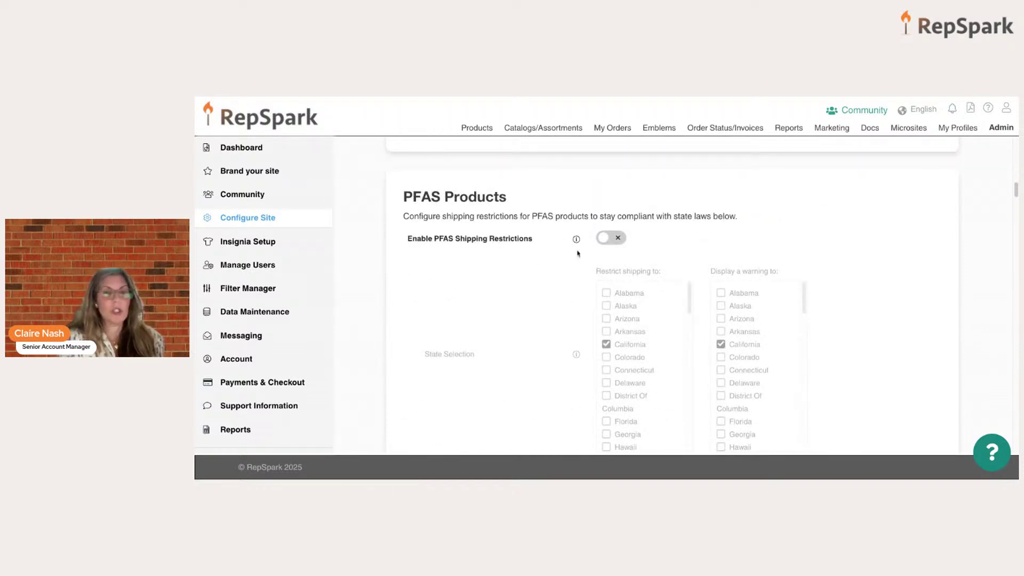
{"action": "scroll", "coordinate": [565, 235], "scroll_direction": "down", "scroll_amount": 5}
{"action": "scroll", "coordinate": [571, 255], "scroll_direction": "down", "scroll_amount": 6}
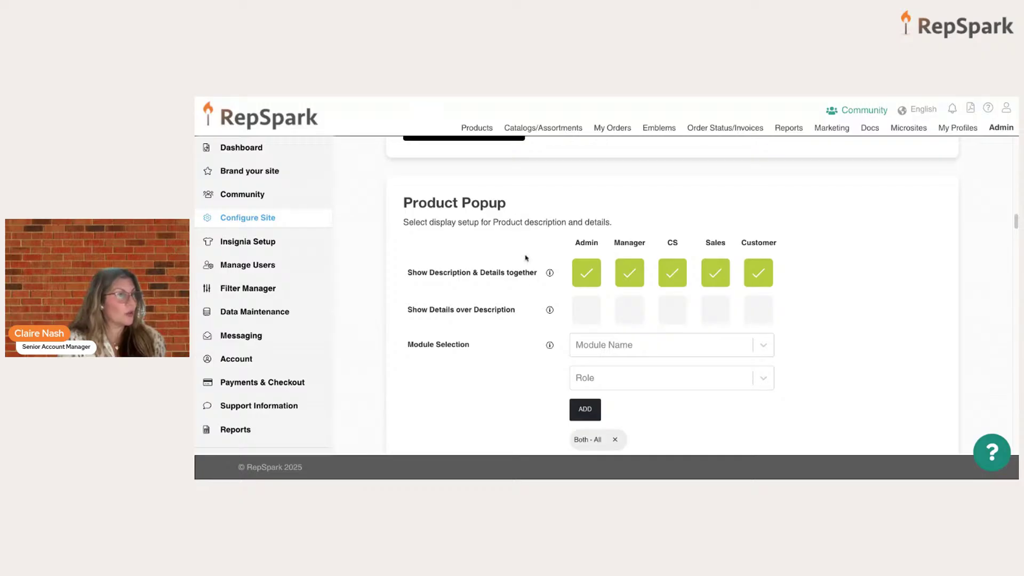
{"action": "scroll", "coordinate": [799, 278], "scroll_direction": "down", "scroll_amount": 3}
{"action": "scroll", "coordinate": [798, 278], "scroll_direction": "down", "scroll_amount": 5}
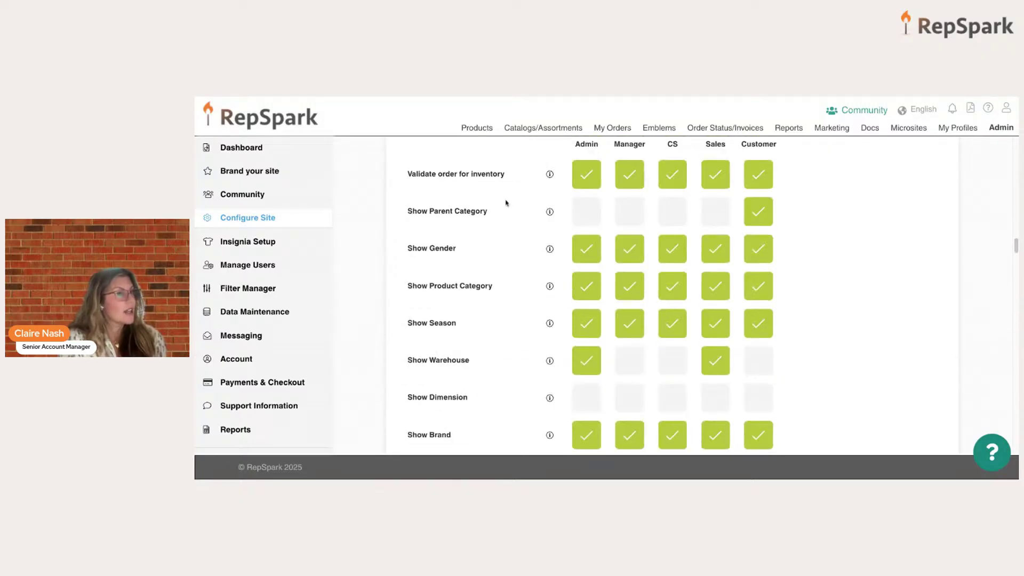
{"action": "scroll", "coordinate": [480, 231], "scroll_direction": "up", "scroll_amount": 1}
{"action": "scroll", "coordinate": [499, 229], "scroll_direction": "down", "scroll_amount": 1}
{"action": "scroll", "coordinate": [577, 215], "scroll_direction": "down", "scroll_amount": 12}
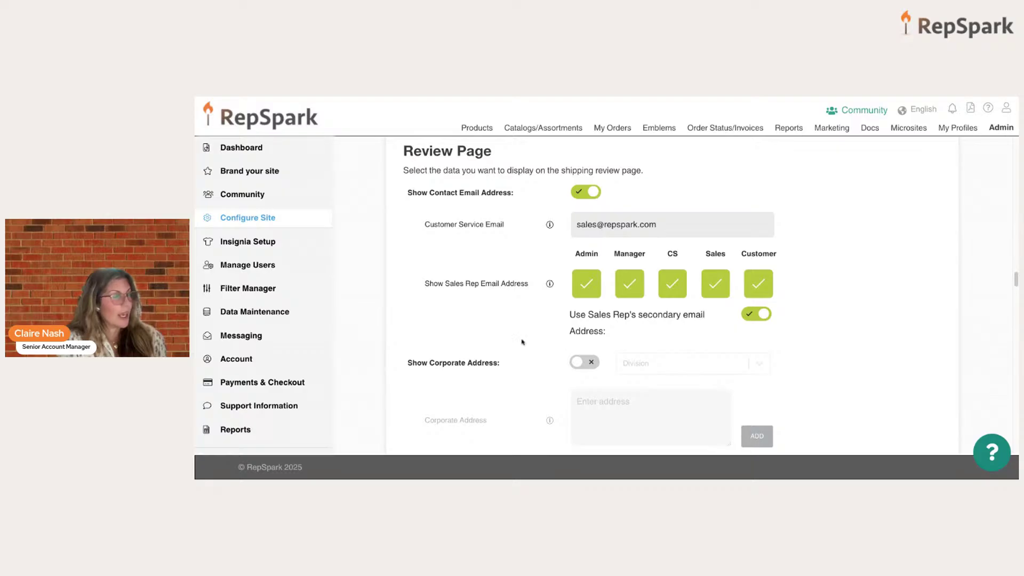
{"action": "scroll", "coordinate": [521, 342], "scroll_direction": "down", "scroll_amount": 10}
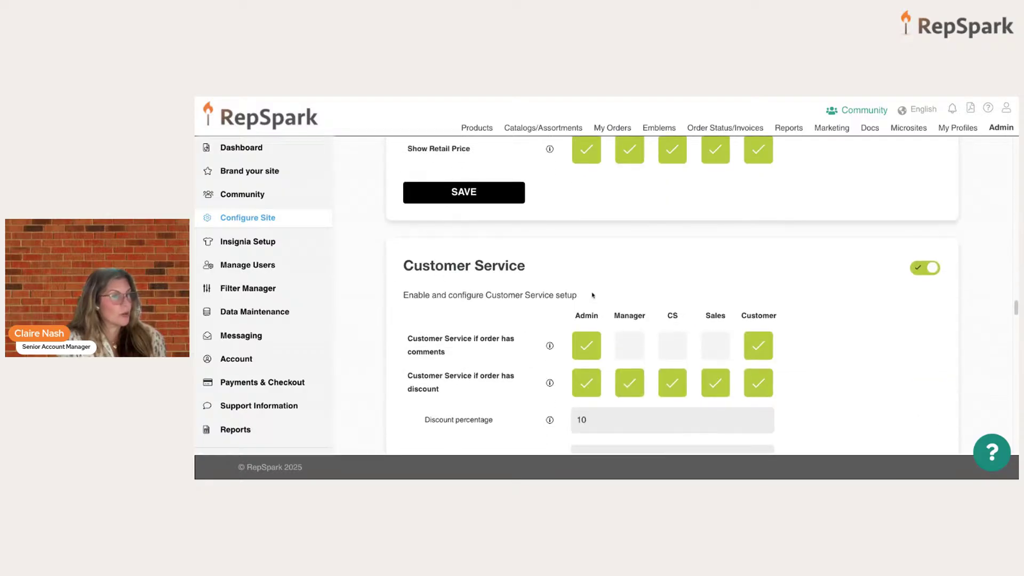
Step: Disable the Customer Service setup, enable it again and look through its options
{"action": "left_click", "coordinate": [932, 270]}
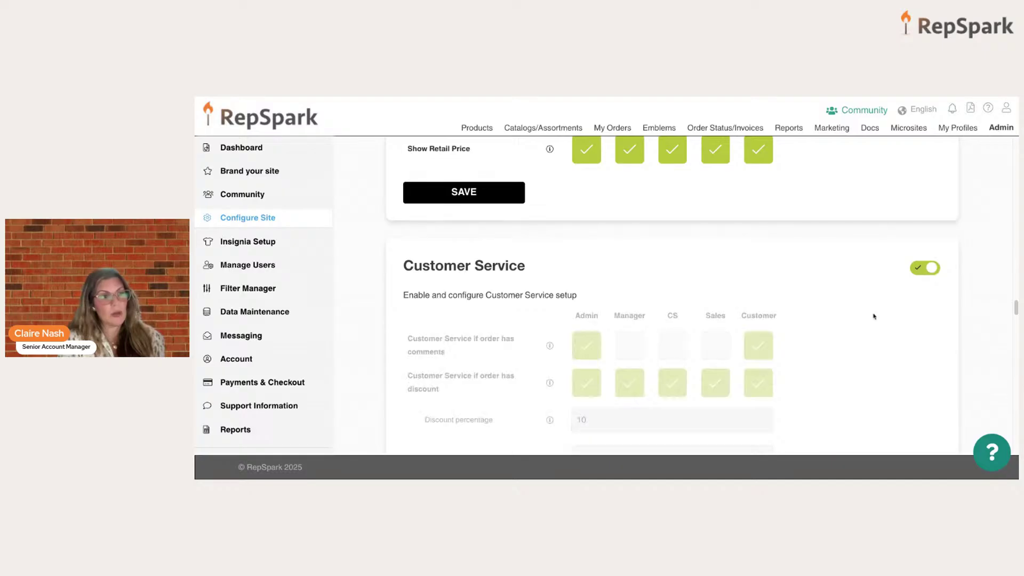
{"action": "left_click", "coordinate": [927, 269]}
{"action": "scroll", "coordinate": [857, 293], "scroll_direction": "down", "scroll_amount": 6}
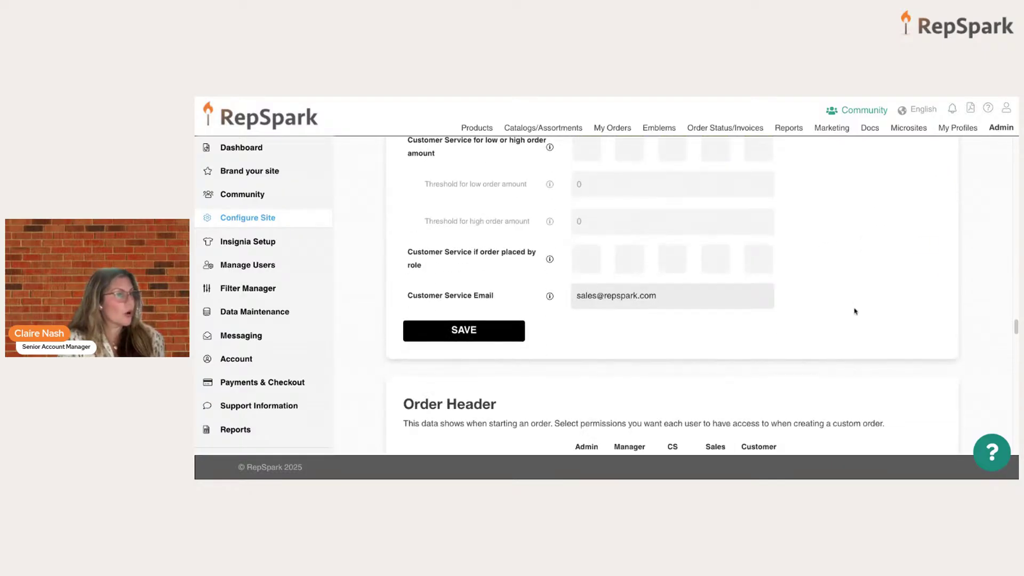
Step: Review the Order Header, Order Types, Minimum Shipping and My Orders settings of the site configuration
{"action": "scroll", "coordinate": [855, 311], "scroll_direction": "down", "scroll_amount": 2}
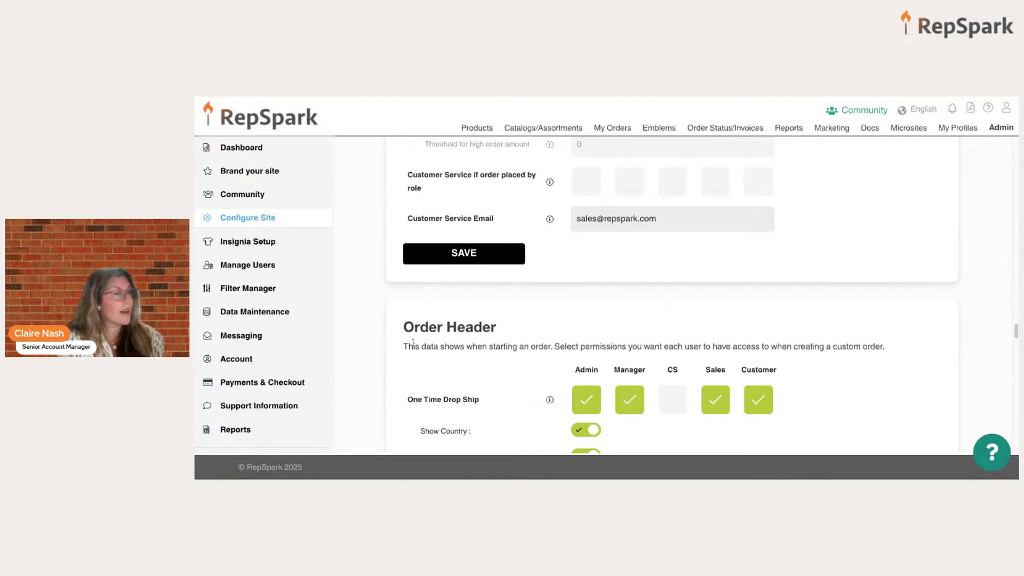
{"action": "scroll", "coordinate": [672, 326], "scroll_direction": "down", "scroll_amount": 1}
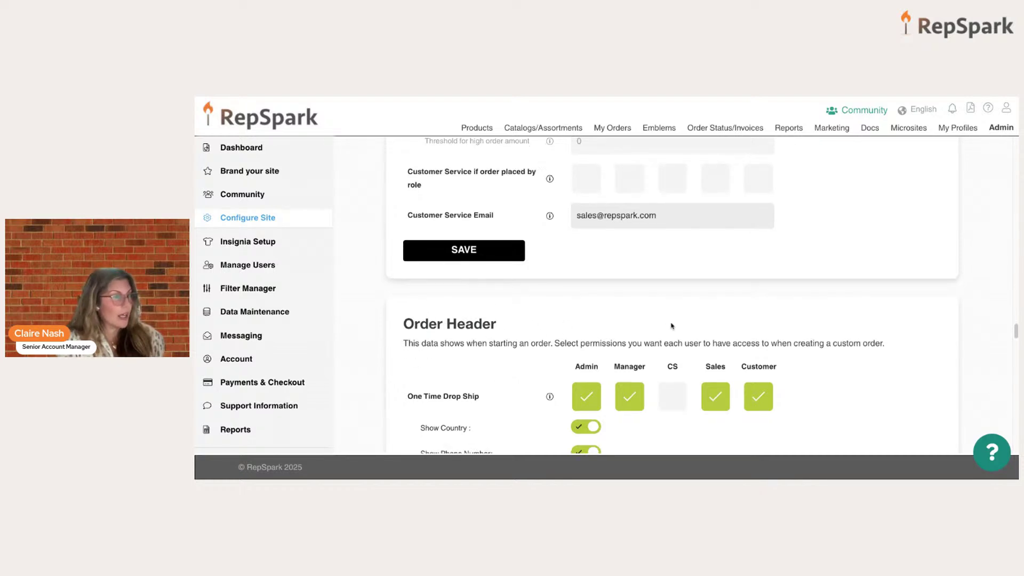
{"action": "scroll", "coordinate": [672, 326], "scroll_direction": "down", "scroll_amount": 10}
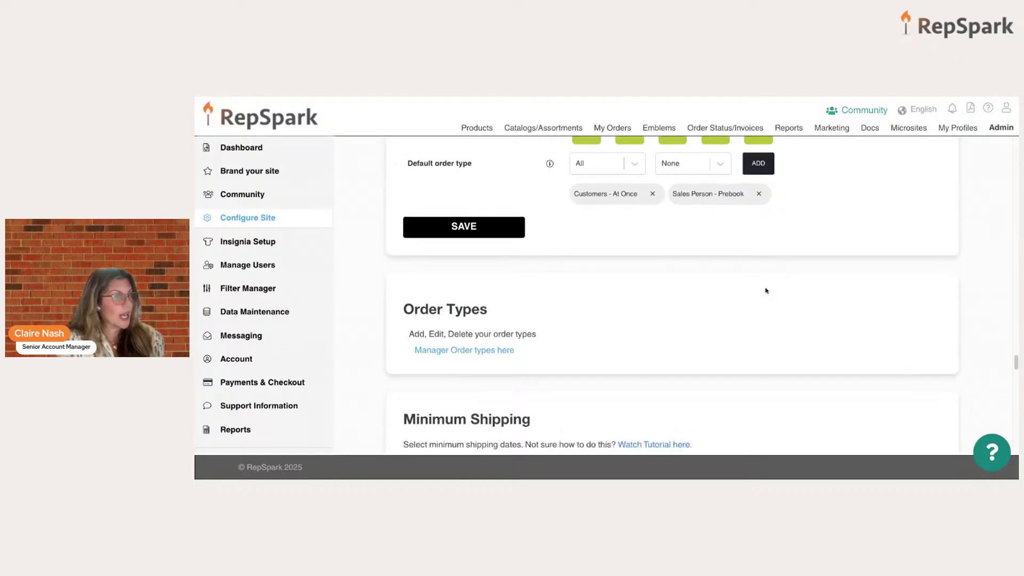
{"action": "scroll", "coordinate": [767, 290], "scroll_direction": "down", "scroll_amount": 3}
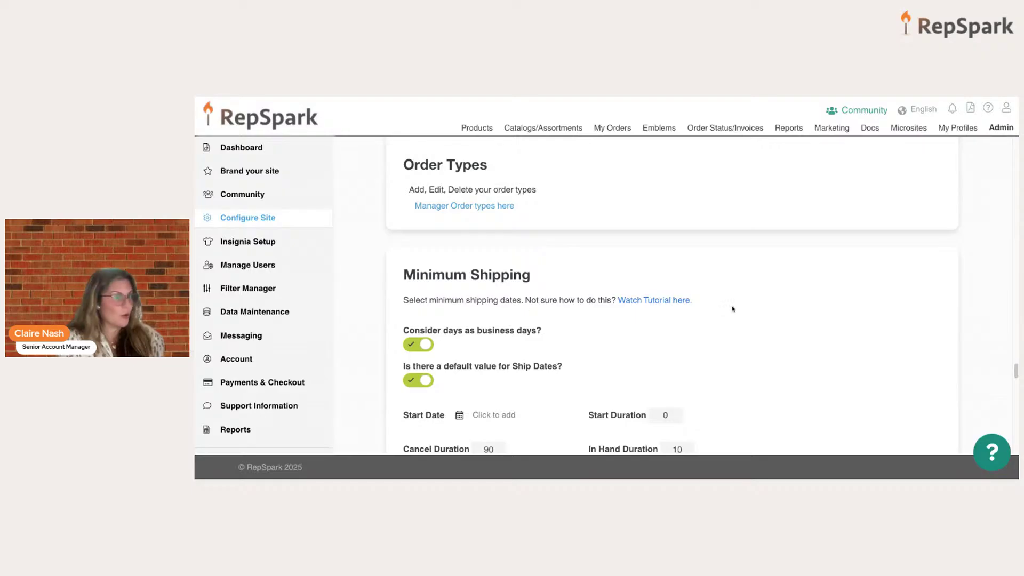
{"action": "scroll", "coordinate": [730, 306], "scroll_direction": "down", "scroll_amount": 6}
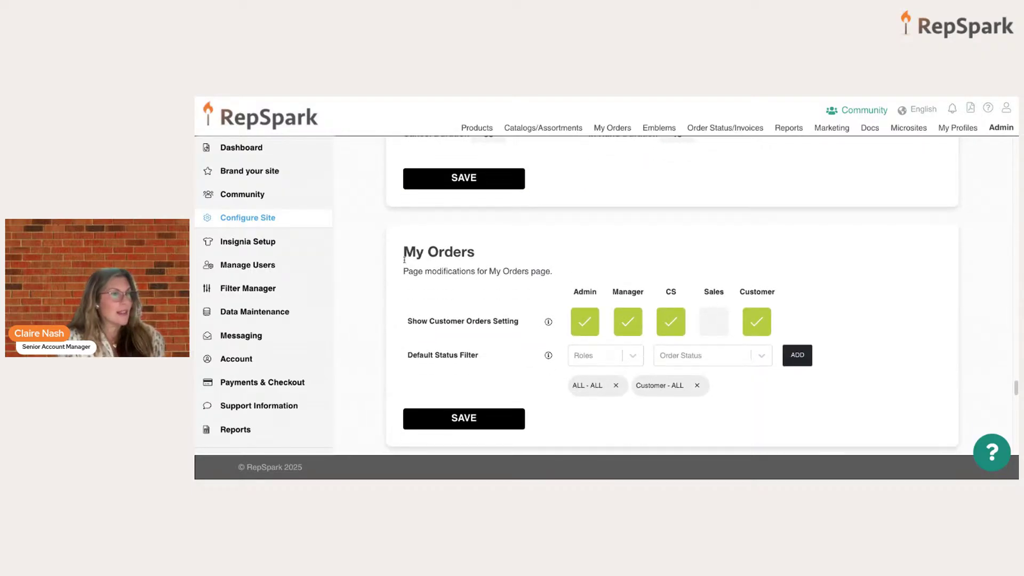
Step: Review the CCH, Microsites Setup, Google Analytics Setup, Cart and Product Messaging settings of the site configuration
{"action": "scroll", "coordinate": [545, 267], "scroll_direction": "down", "scroll_amount": 1}
{"action": "scroll", "coordinate": [545, 266], "scroll_direction": "down", "scroll_amount": 5}
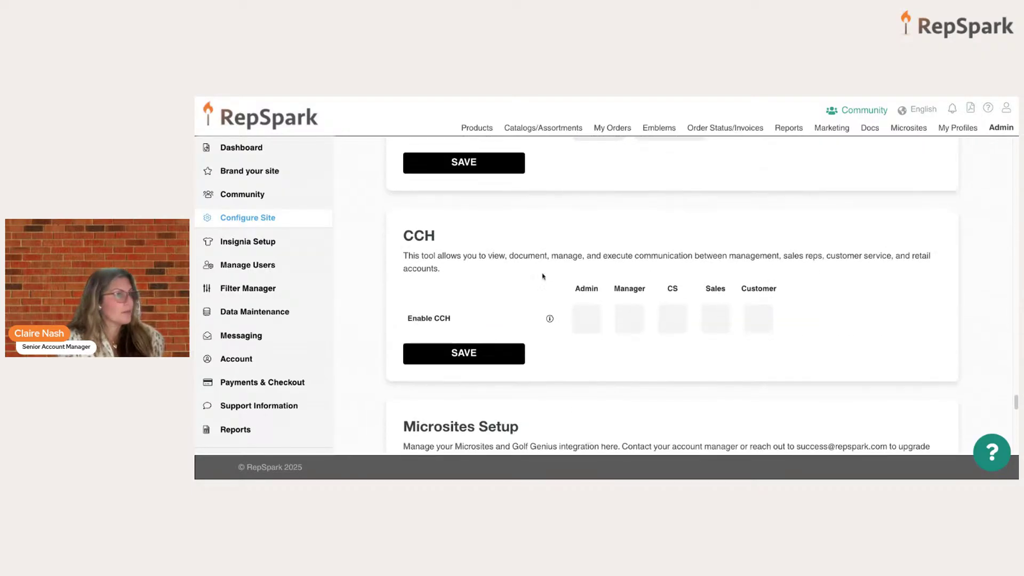
{"action": "scroll", "coordinate": [485, 362], "scroll_direction": "down", "scroll_amount": 3}
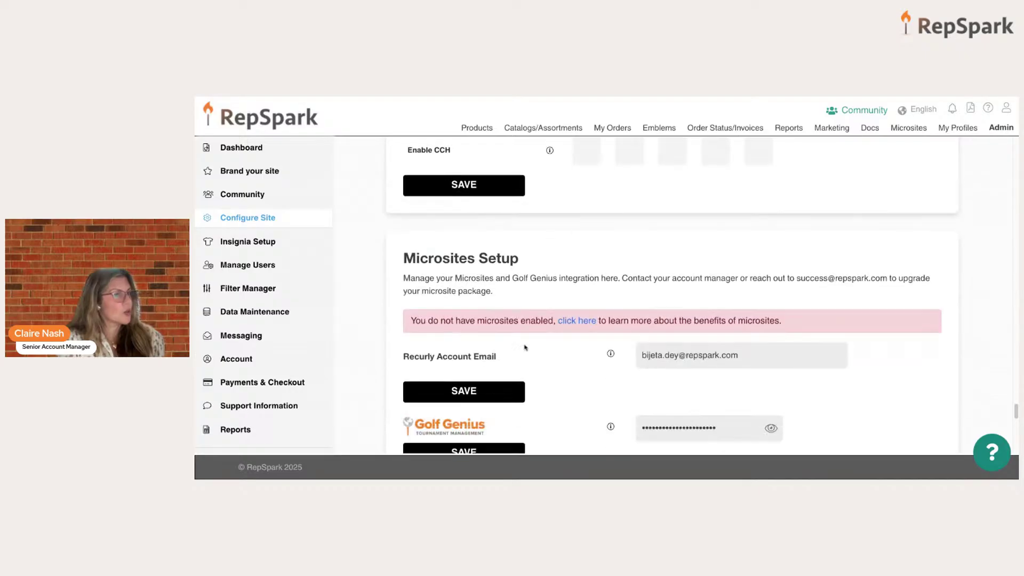
{"action": "scroll", "coordinate": [709, 296], "scroll_direction": "down", "scroll_amount": 5}
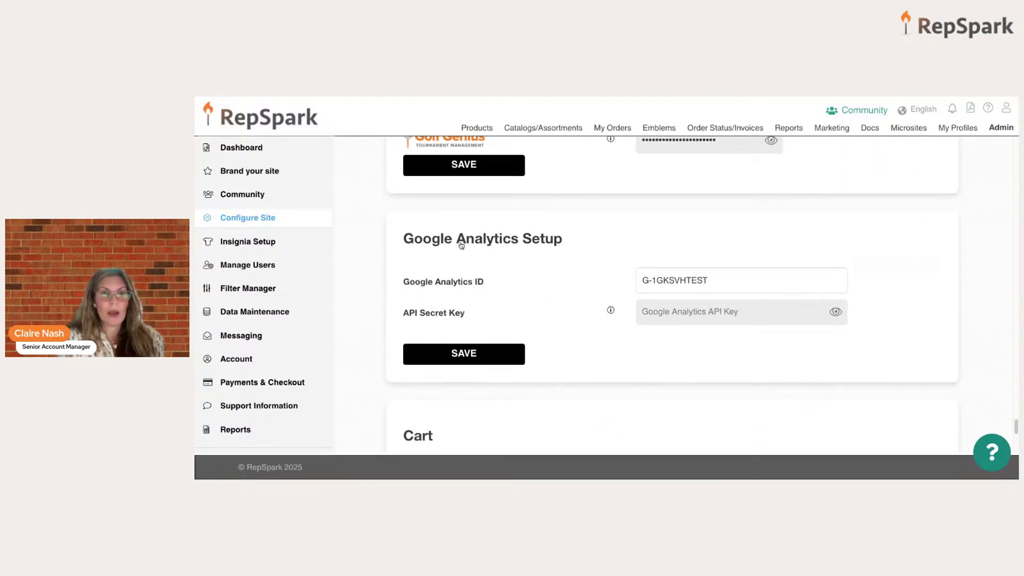
{"action": "scroll", "coordinate": [530, 331], "scroll_direction": "down", "scroll_amount": 2}
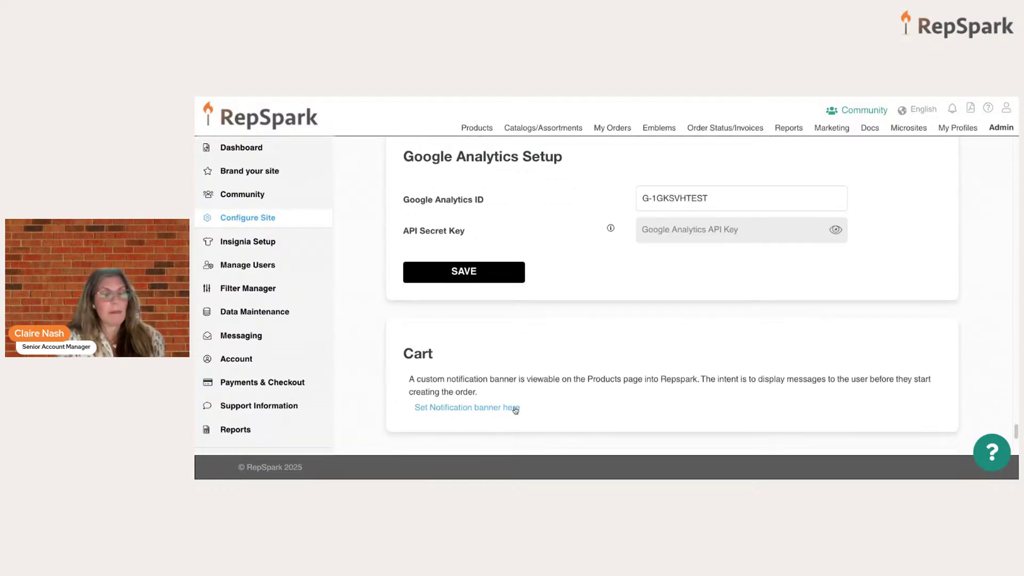
{"action": "scroll", "coordinate": [592, 368], "scroll_direction": "down", "scroll_amount": 4}
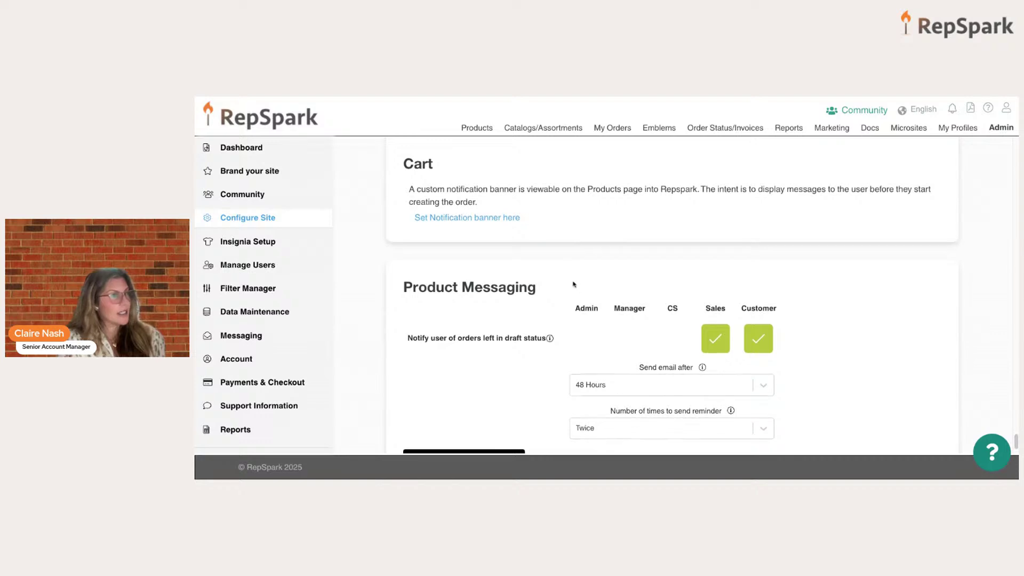
Step: Check the available send delays for the draft order reminder email in Product Messaging
{"action": "scroll", "coordinate": [514, 283], "scroll_direction": "down", "scroll_amount": 1}
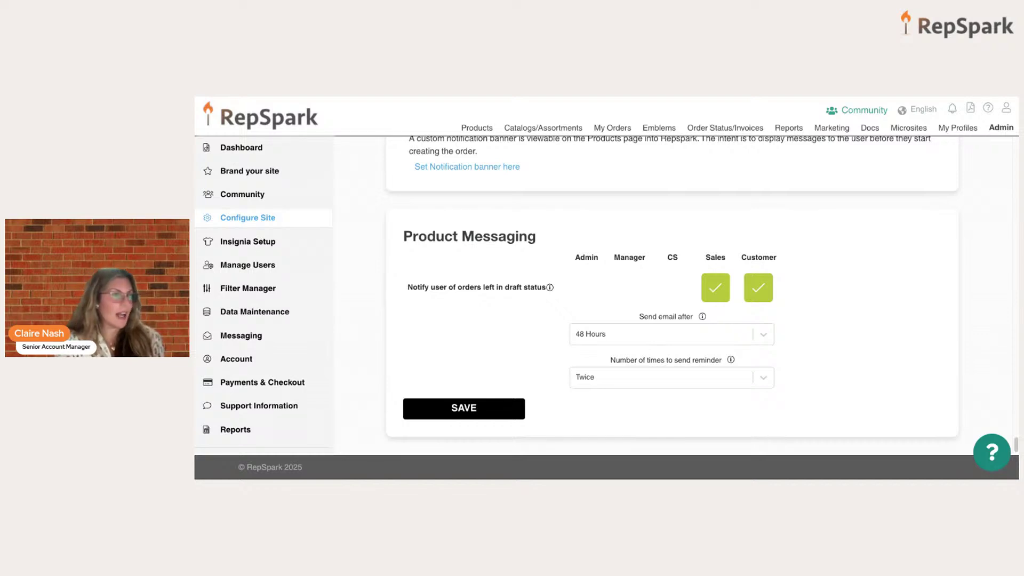
{"action": "left_click", "coordinate": [762, 336]}
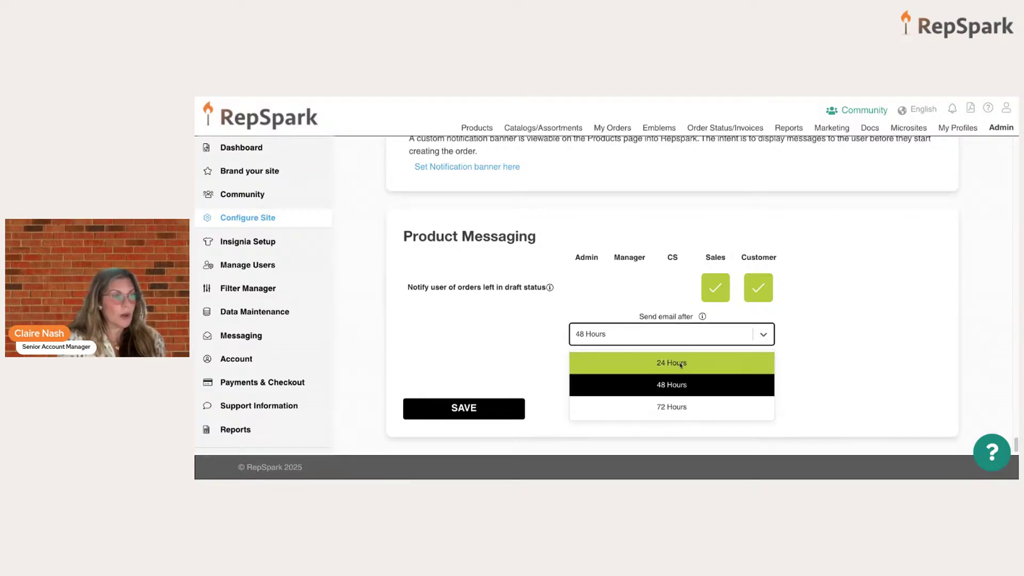
{"action": "left_click", "coordinate": [891, 336]}
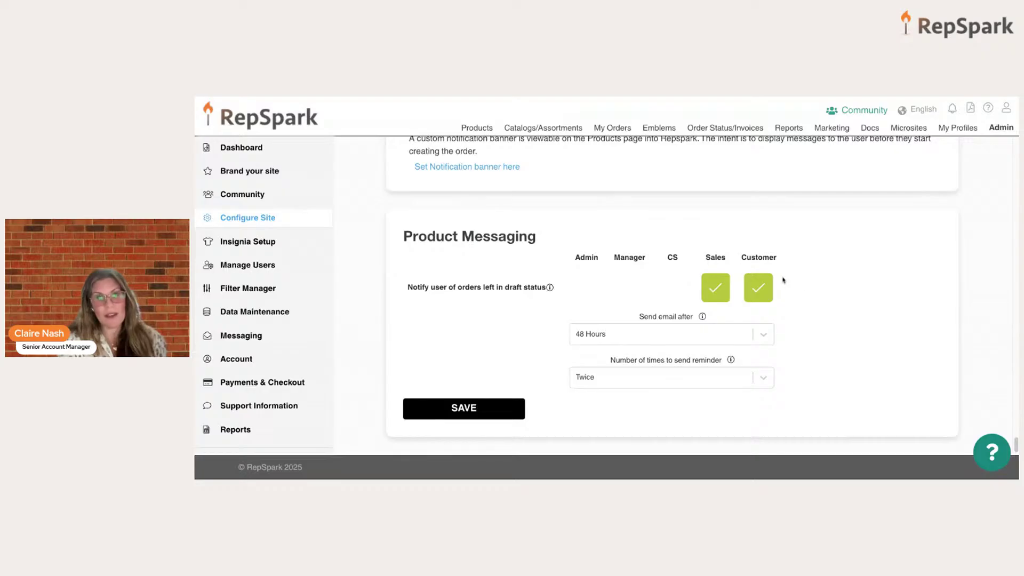
Step: Return to the start of the site configuration and examine the Product view settings, including Block View and List View
{"action": "scroll", "coordinate": [840, 290], "scroll_direction": "up", "scroll_amount": 1}
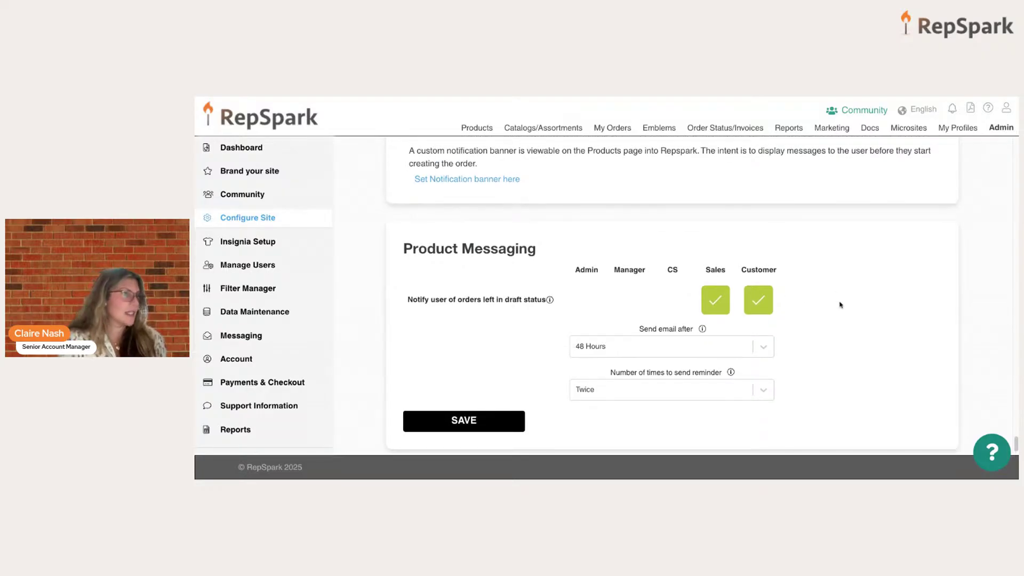
{"action": "scroll", "coordinate": [840, 299], "scroll_direction": "up", "scroll_amount": 15}
{"action": "scroll", "coordinate": [840, 305], "scroll_direction": "up", "scroll_amount": 20}
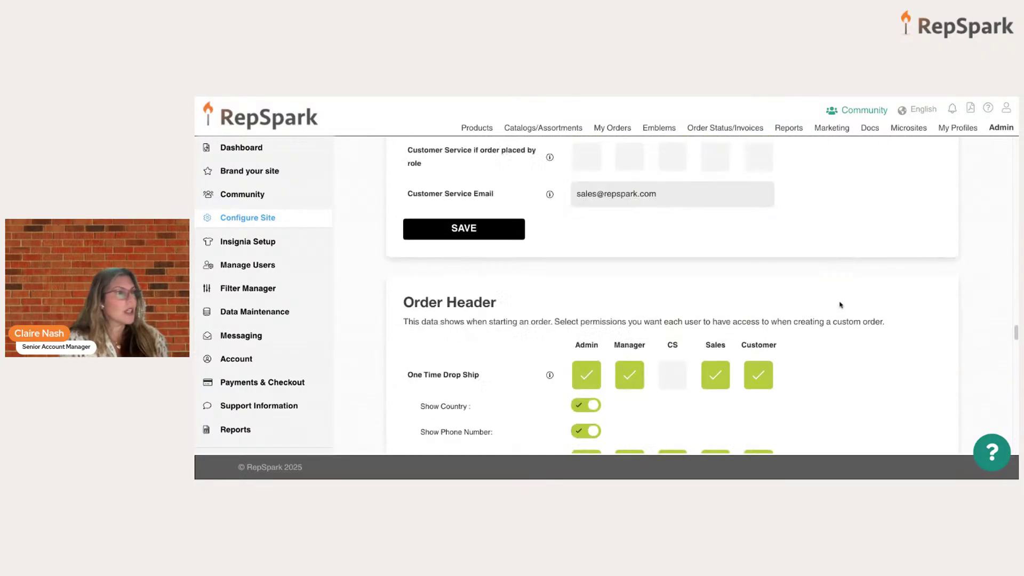
{"action": "scroll", "coordinate": [672, 295], "scroll_direction": "up", "scroll_amount": 10}
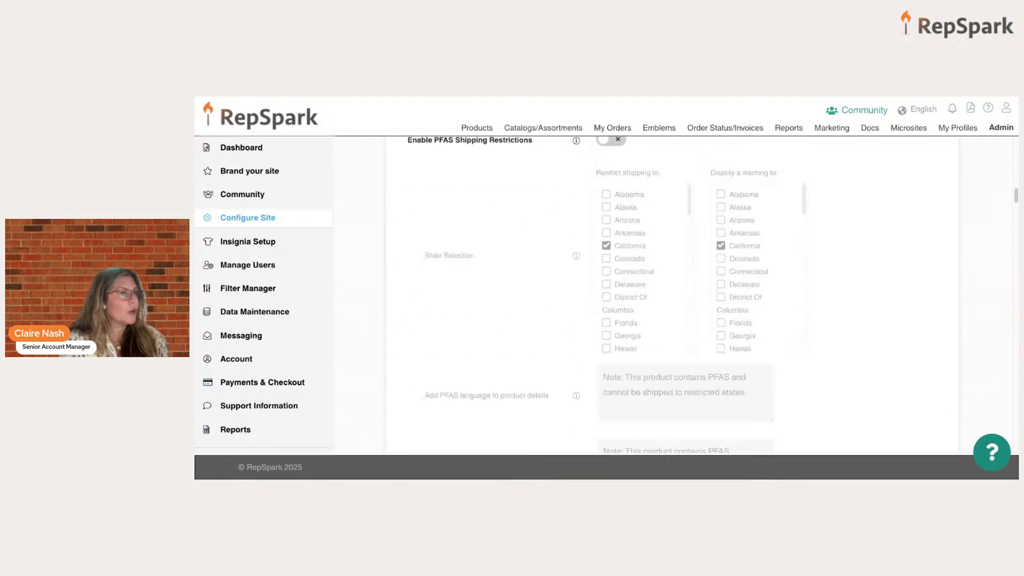
{"action": "scroll", "coordinate": [919, 290], "scroll_direction": "up", "scroll_amount": 1}
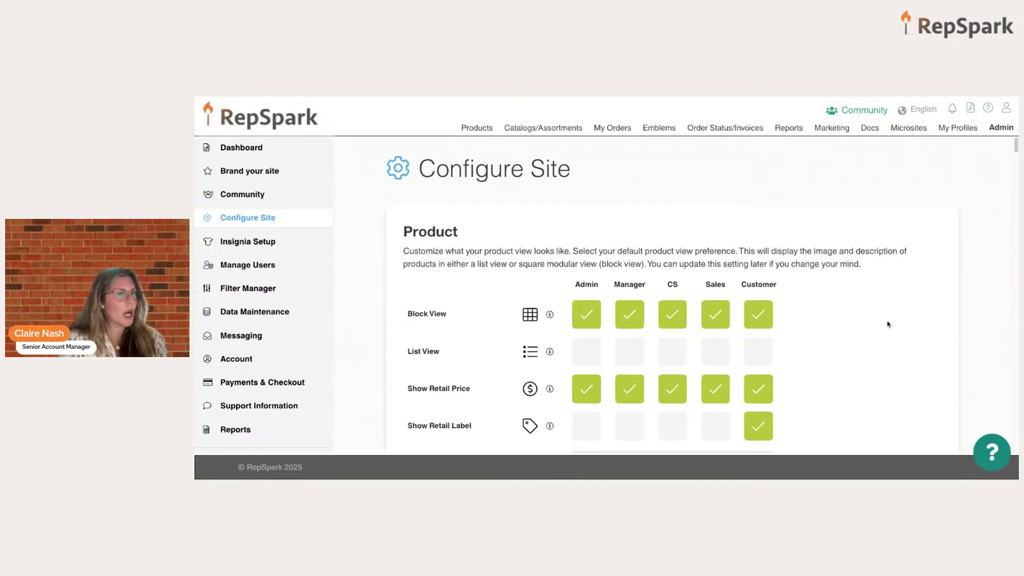
{"action": "scroll", "coordinate": [888, 320], "scroll_direction": "down", "scroll_amount": 2}
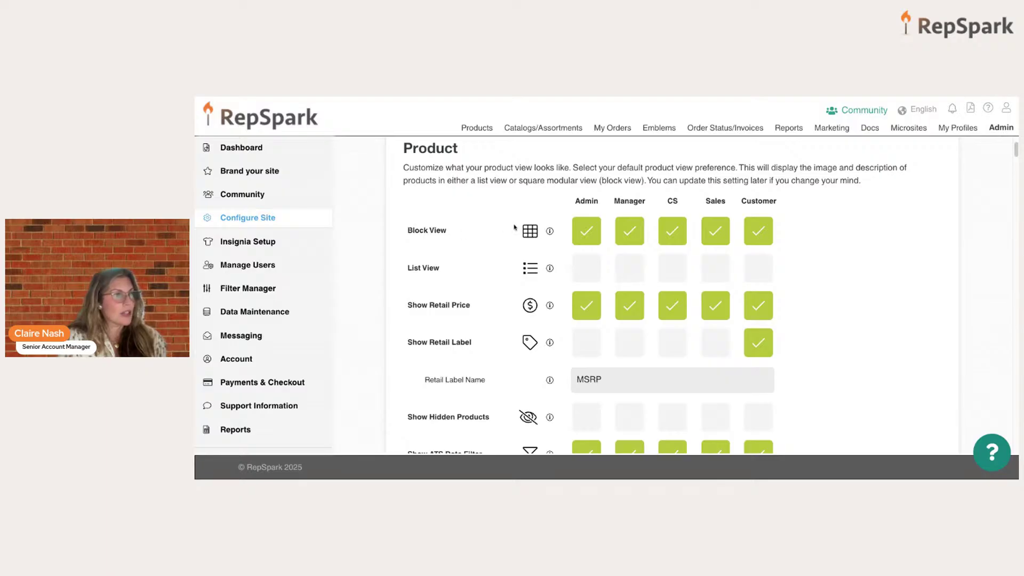
{"action": "mouse_move", "coordinate": [548, 234]}
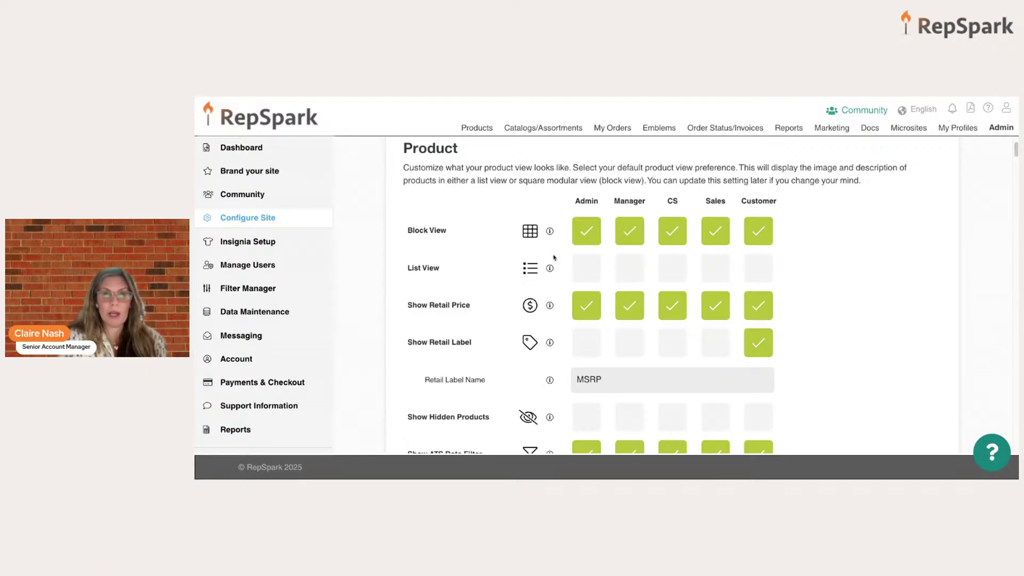
{"action": "mouse_move", "coordinate": [552, 269]}
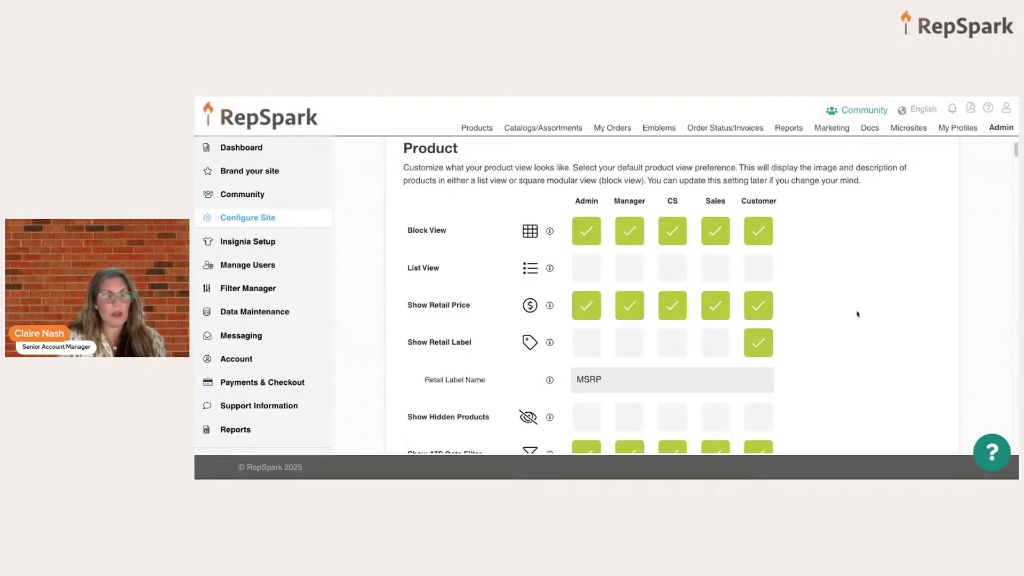
Step: Show infinite inventory for the Customer role with a threshold of 100 units and save the Product settings
{"action": "scroll", "coordinate": [922, 306], "scroll_direction": "down", "scroll_amount": 3}
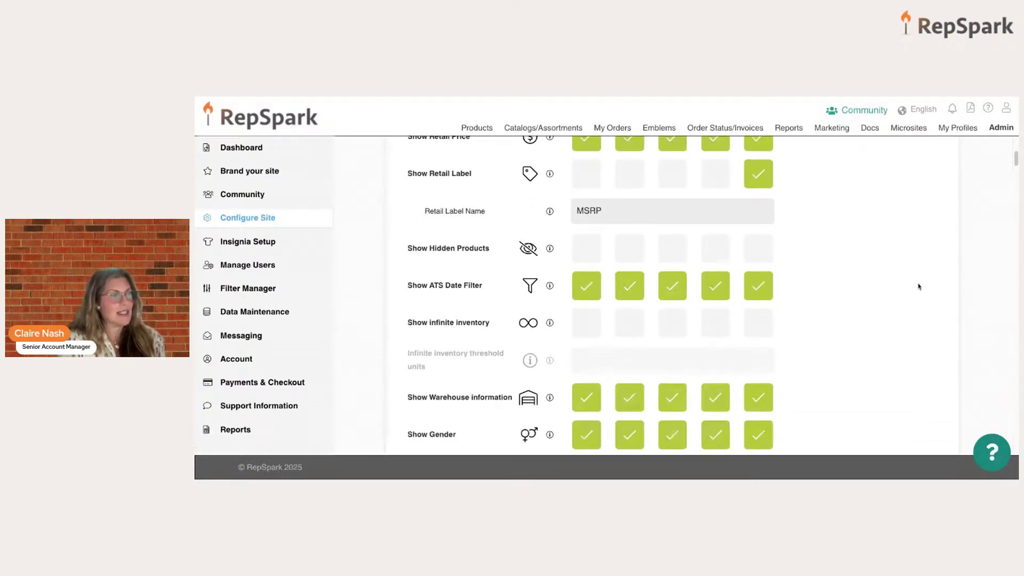
{"action": "scroll", "coordinate": [917, 291], "scroll_direction": "down", "scroll_amount": 1}
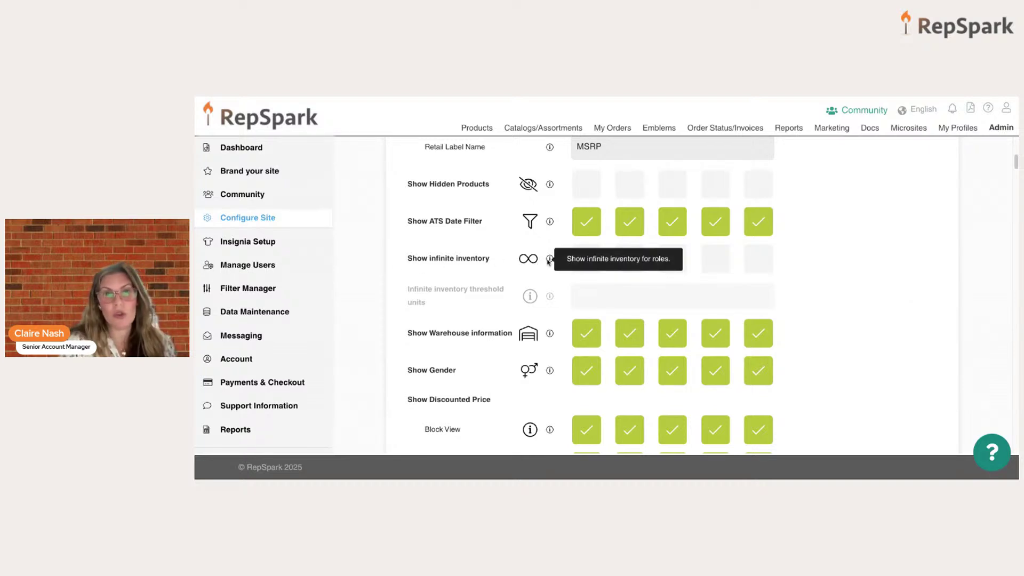
{"action": "left_click", "coordinate": [756, 268]}
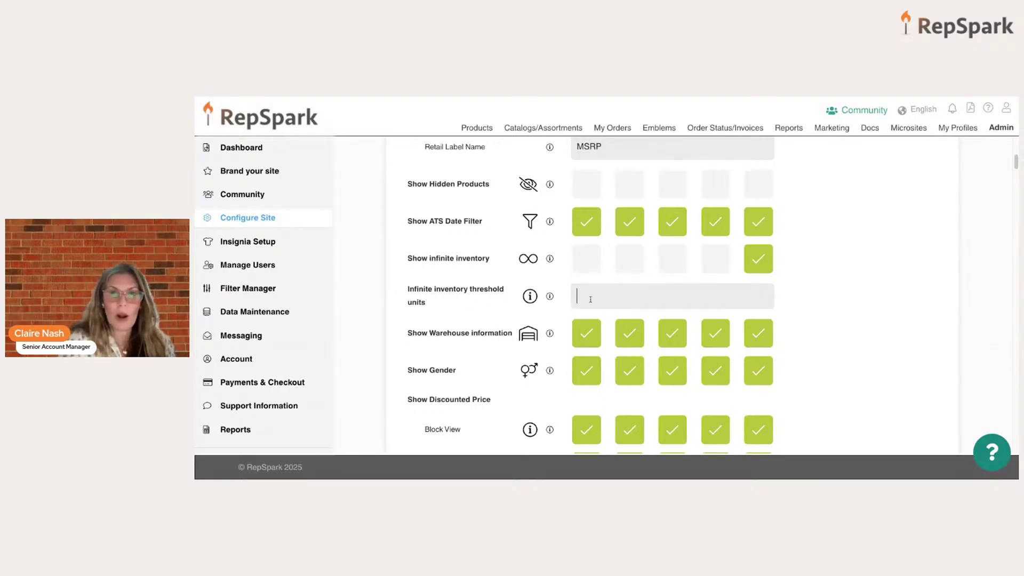
{"action": "type", "text": "100"}
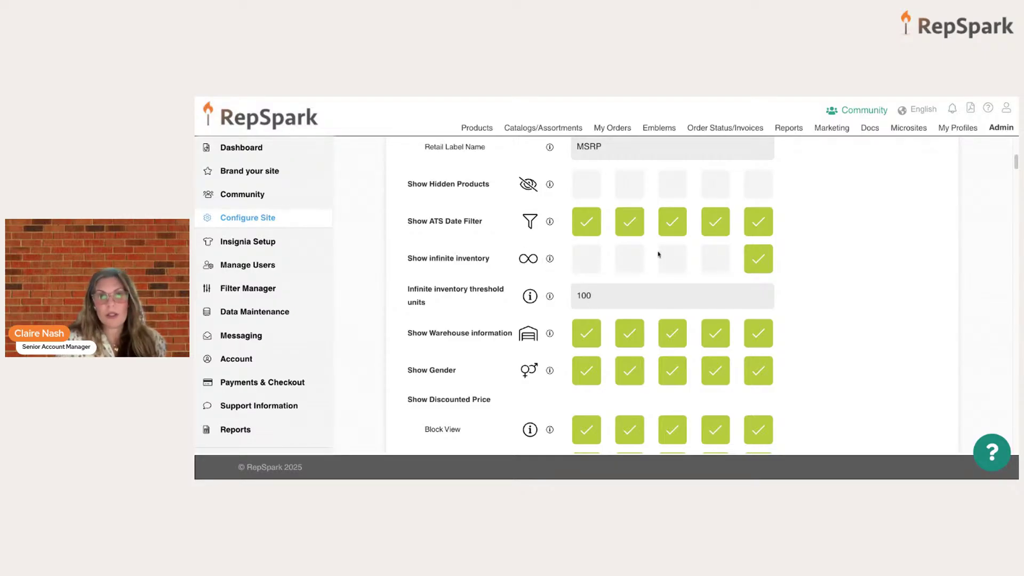
{"action": "left_click", "coordinate": [675, 287]}
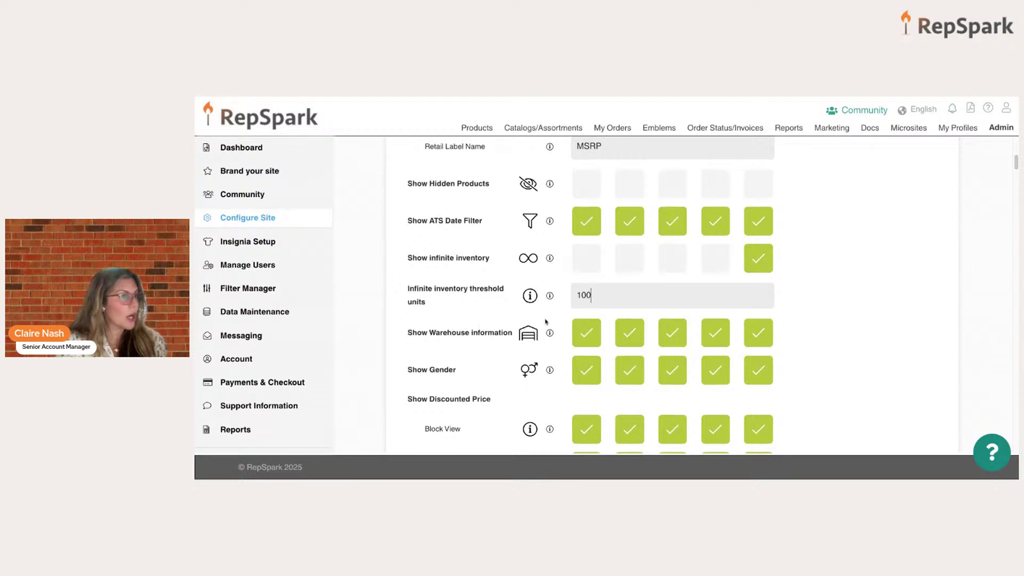
{"action": "scroll", "coordinate": [440, 341], "scroll_direction": "down", "scroll_amount": 5}
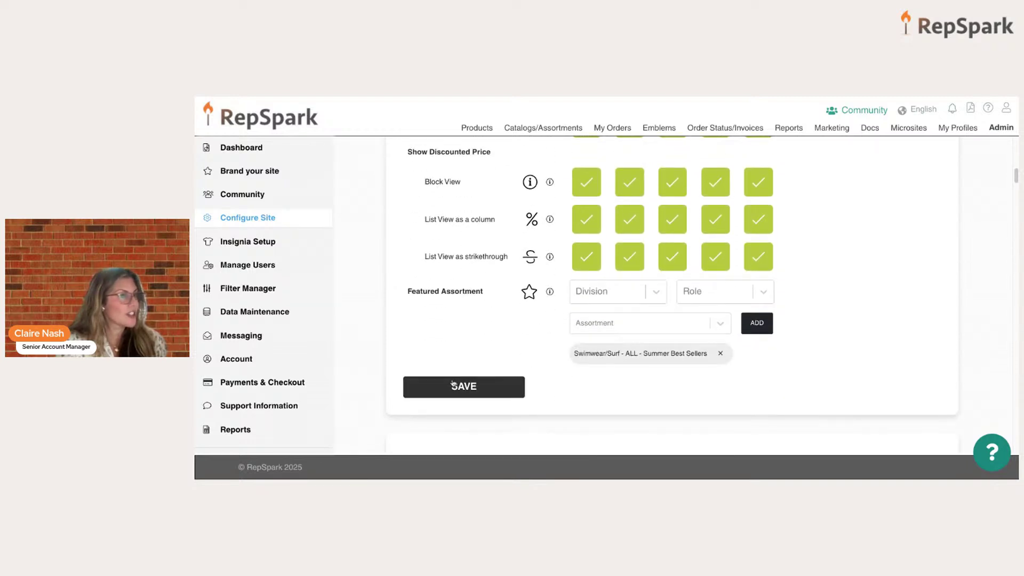
{"action": "left_click", "coordinate": [454, 383]}
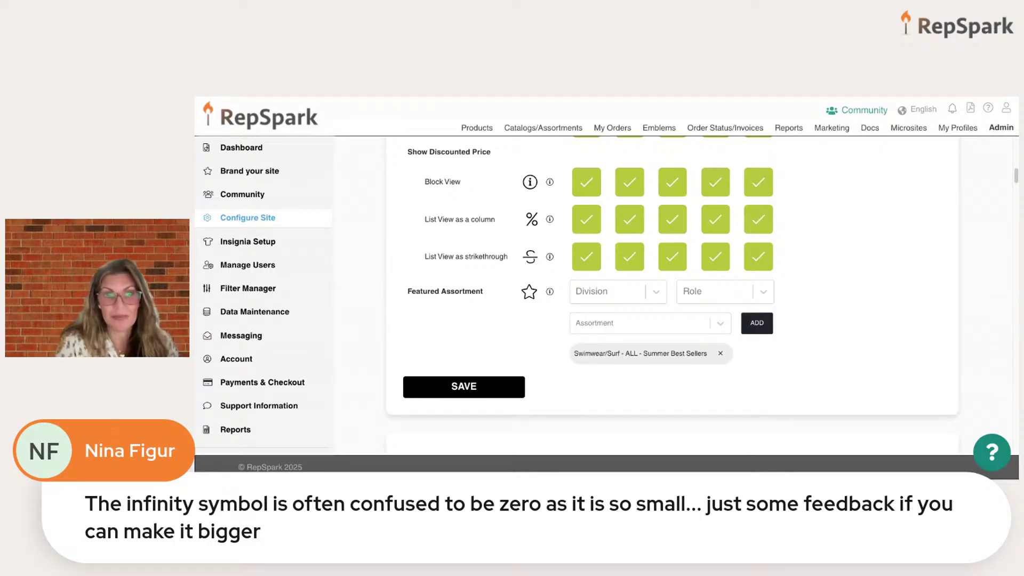
Step: Review the Cart user permissions, from inventory validation and display options to discounting elements and order minimums
{"action": "scroll", "coordinate": [462, 299], "scroll_direction": "down", "scroll_amount": 3}
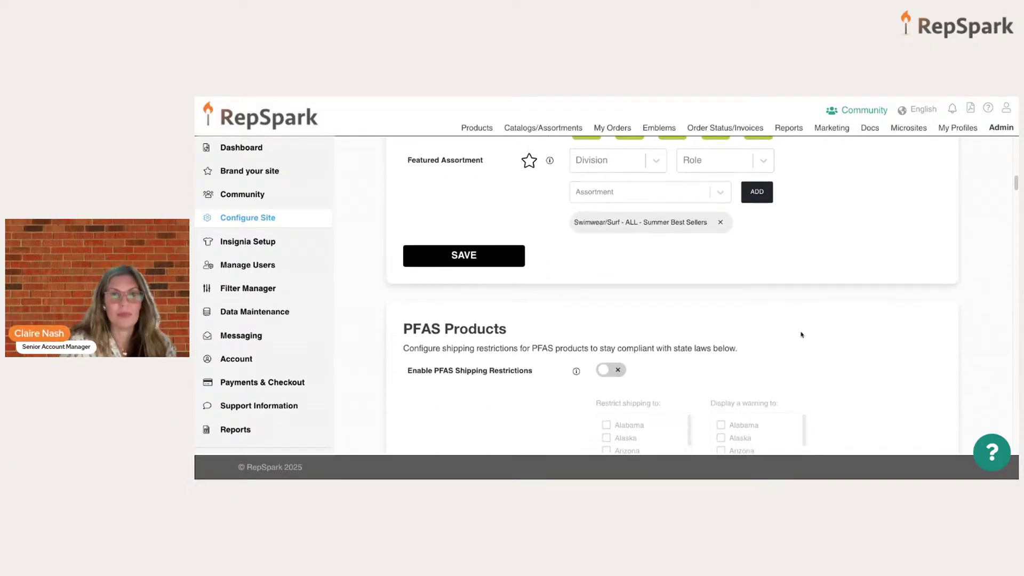
{"action": "scroll", "coordinate": [801, 335], "scroll_direction": "down", "scroll_amount": 10}
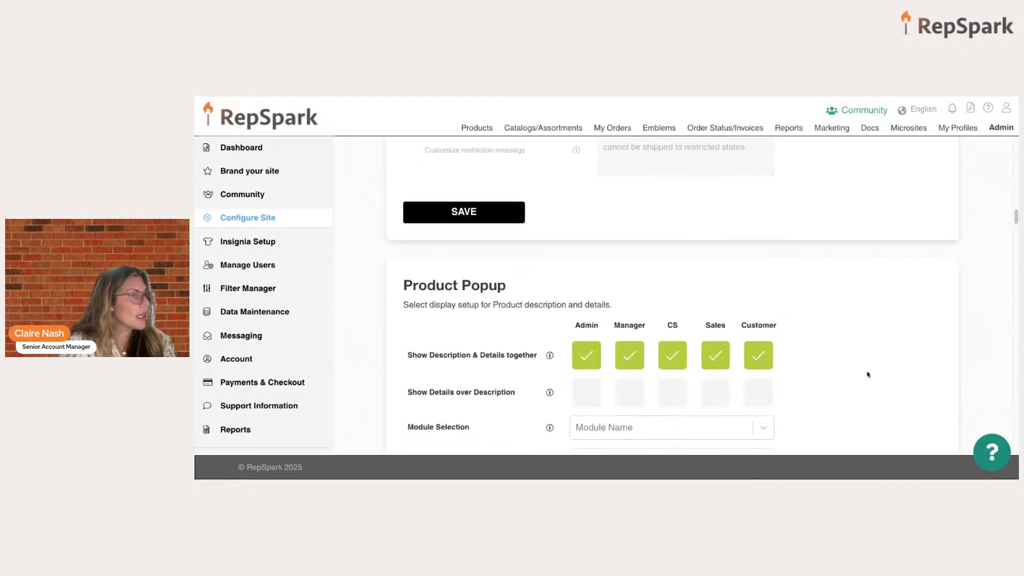
{"action": "scroll", "coordinate": [867, 374], "scroll_direction": "down", "scroll_amount": 8}
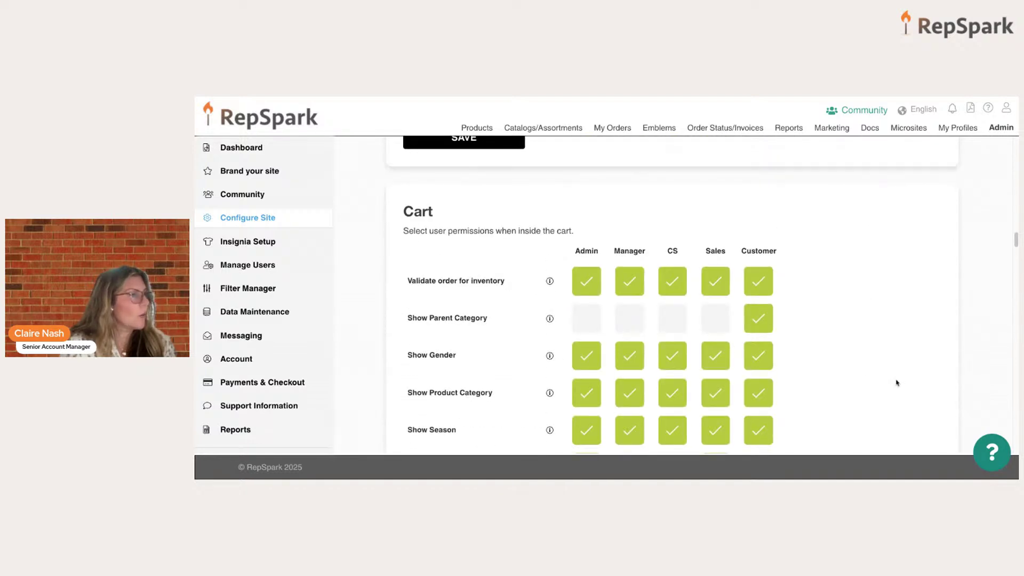
{"action": "scroll", "coordinate": [897, 382], "scroll_direction": "down", "scroll_amount": 1}
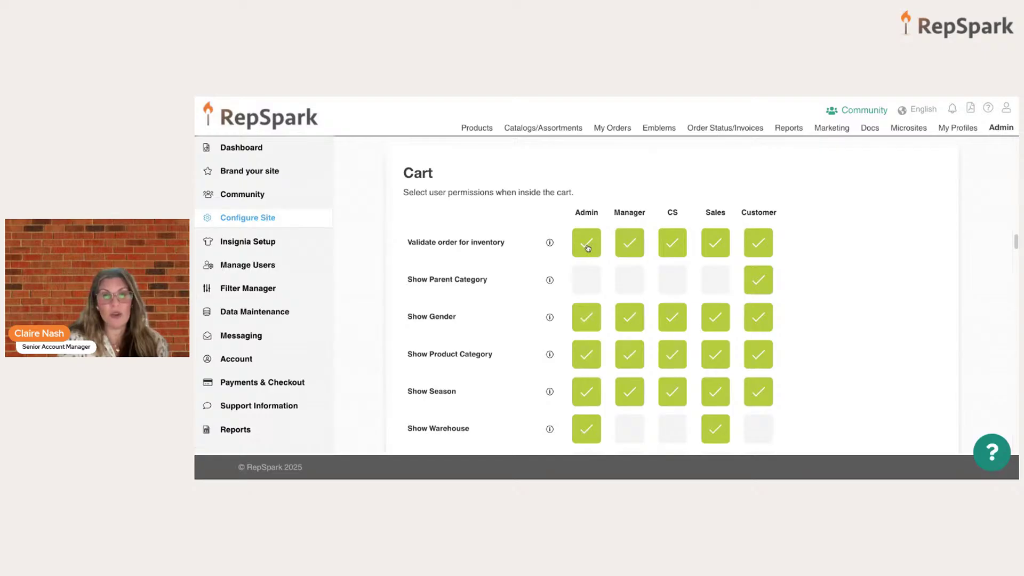
{"action": "scroll", "coordinate": [832, 352], "scroll_direction": "down", "scroll_amount": 1}
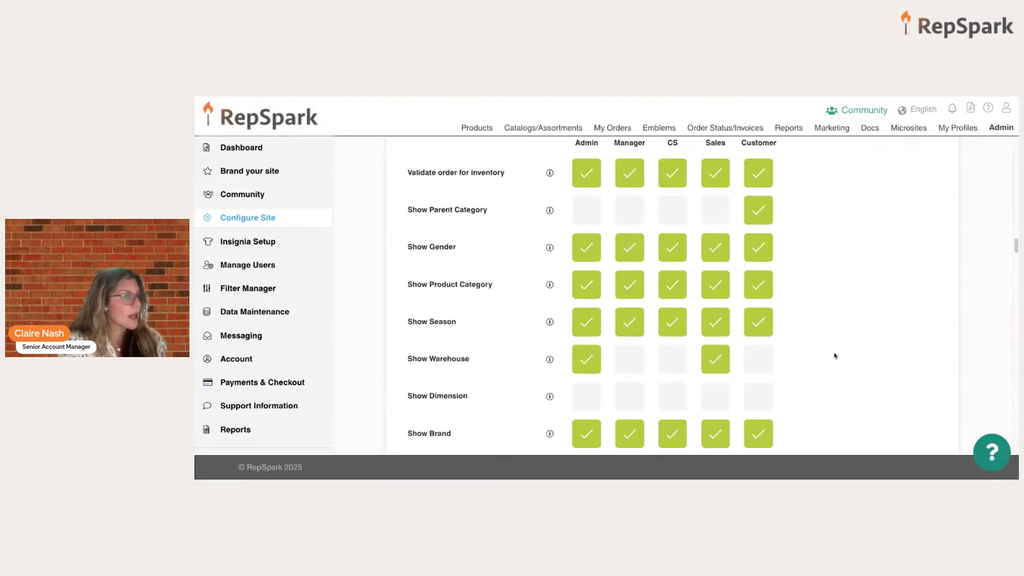
{"action": "scroll", "coordinate": [853, 357], "scroll_direction": "down", "scroll_amount": 1}
{"action": "scroll", "coordinate": [888, 367], "scroll_direction": "down", "scroll_amount": 1}
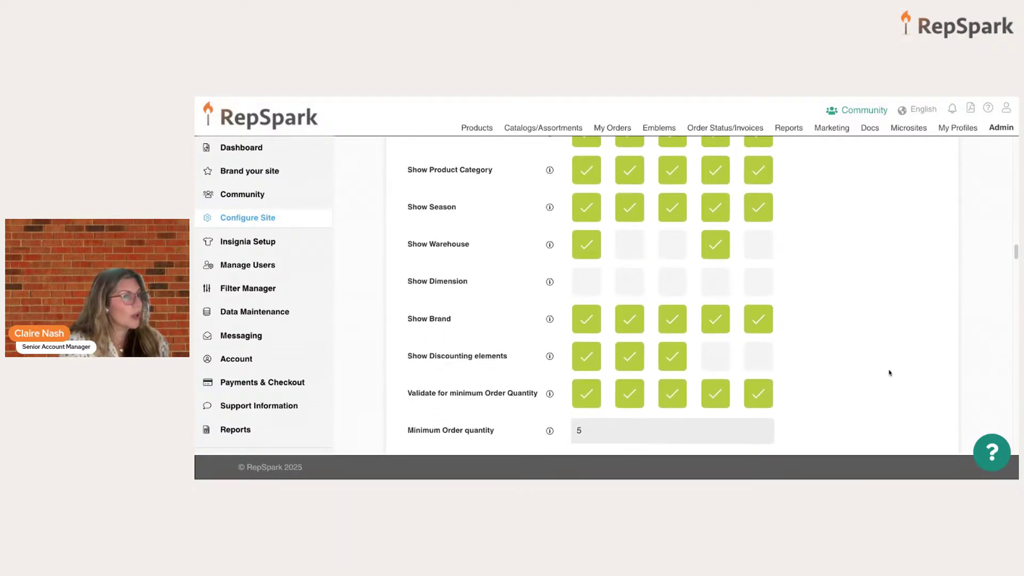
{"action": "scroll", "coordinate": [889, 373], "scroll_direction": "down", "scroll_amount": 1}
{"action": "mouse_move", "coordinate": [547, 296]}
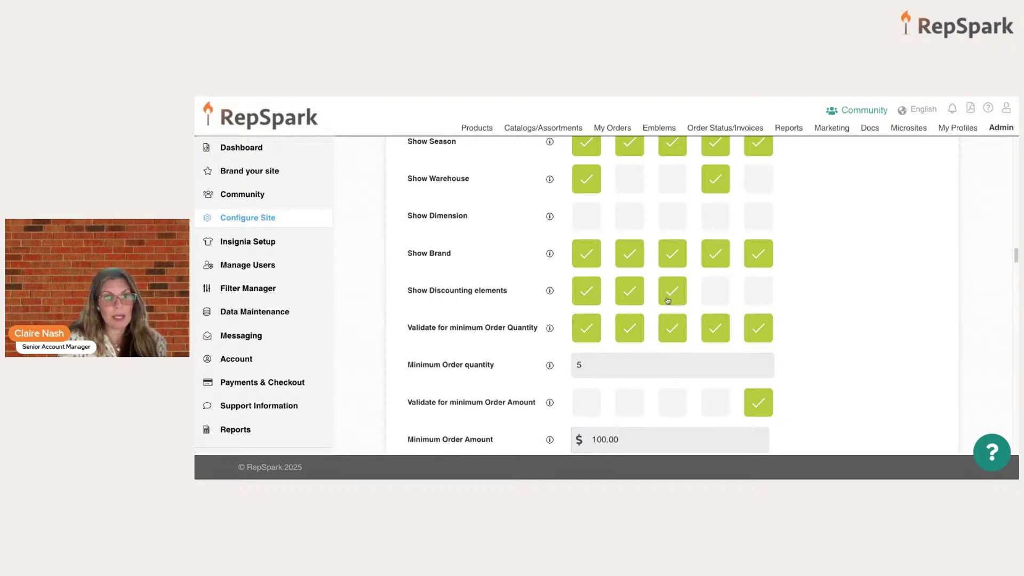
{"action": "scroll", "coordinate": [670, 305], "scroll_direction": "up", "scroll_amount": 1}
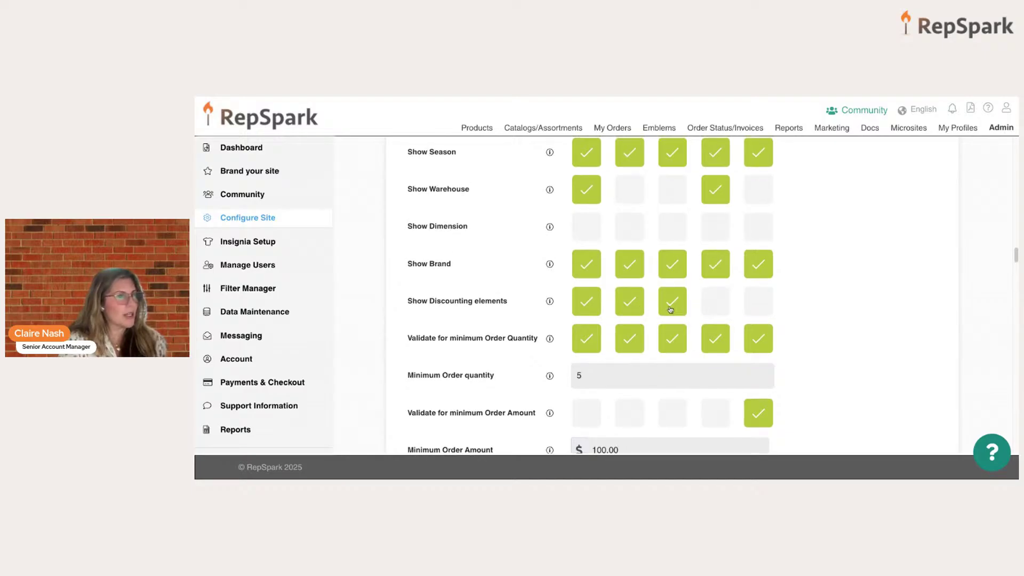
{"action": "scroll", "coordinate": [670, 309], "scroll_direction": "up", "scroll_amount": 4}
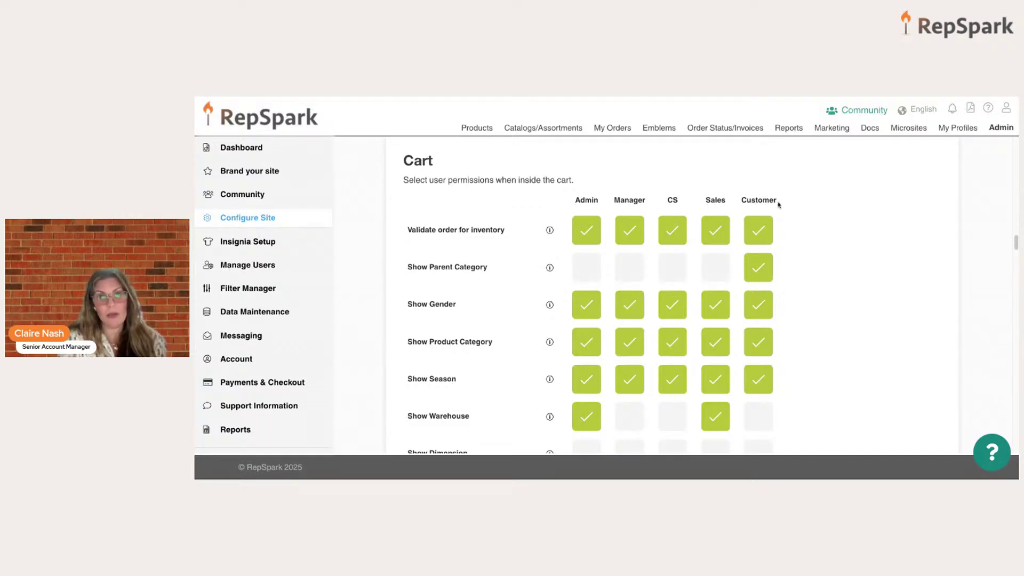
{"action": "scroll", "coordinate": [869, 320], "scroll_direction": "down", "scroll_amount": 2}
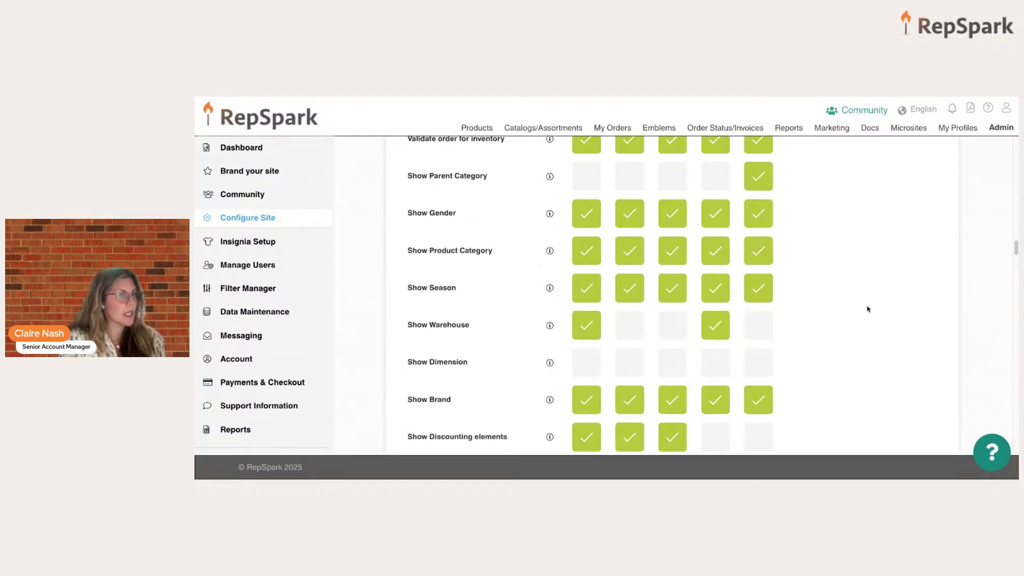
{"action": "scroll", "coordinate": [868, 309], "scroll_direction": "down", "scroll_amount": 4}
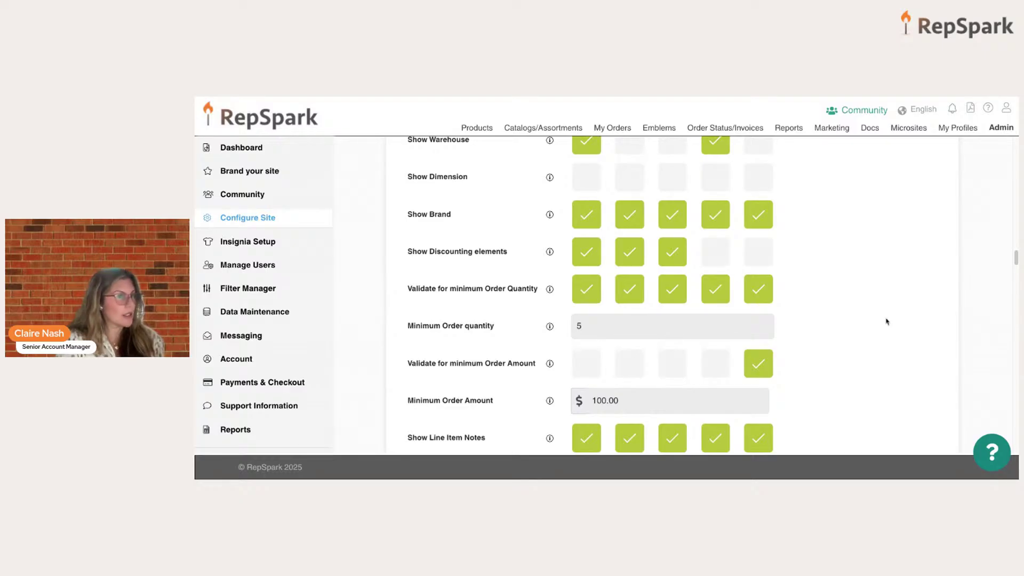
Step: Turn off minimum order quantity validation for the Admin, Manager, CS and Sales roles in the Cart settings
{"action": "scroll", "coordinate": [880, 321], "scroll_direction": "down", "scroll_amount": 2}
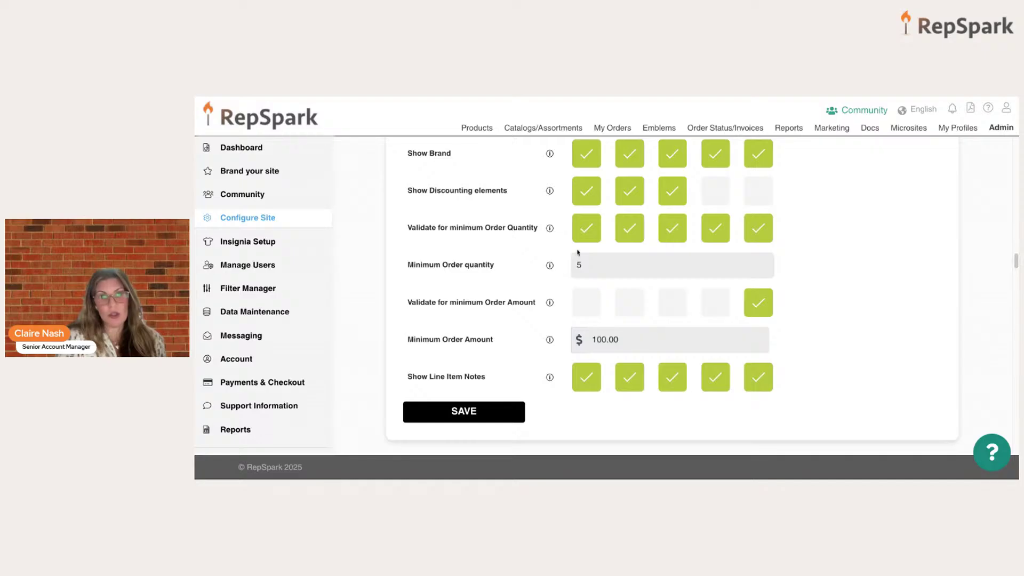
{"action": "left_click", "coordinate": [587, 234]}
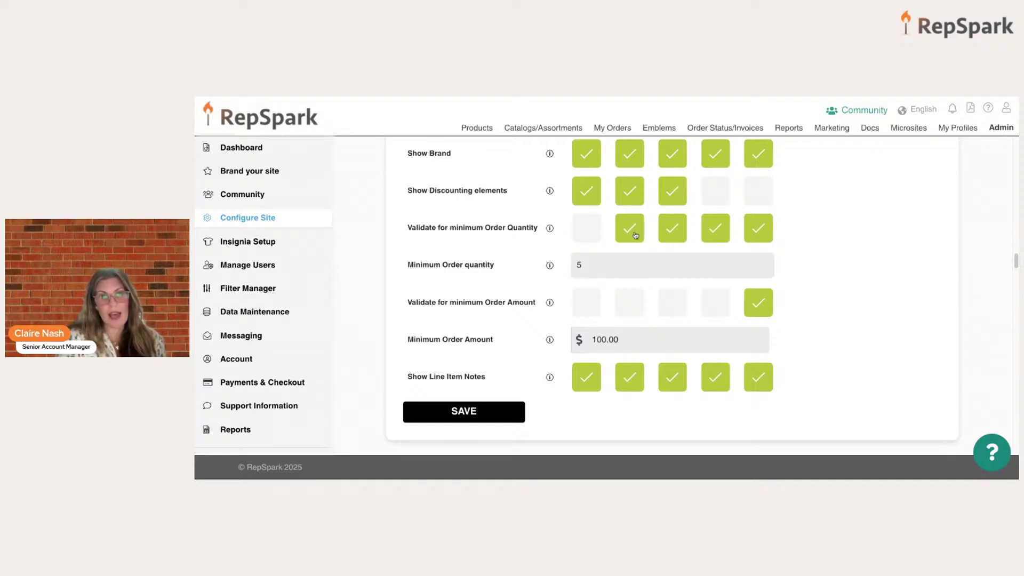
{"action": "left_click", "coordinate": [635, 235]}
{"action": "left_click", "coordinate": [679, 238]}
{"action": "left_click", "coordinate": [719, 235]}
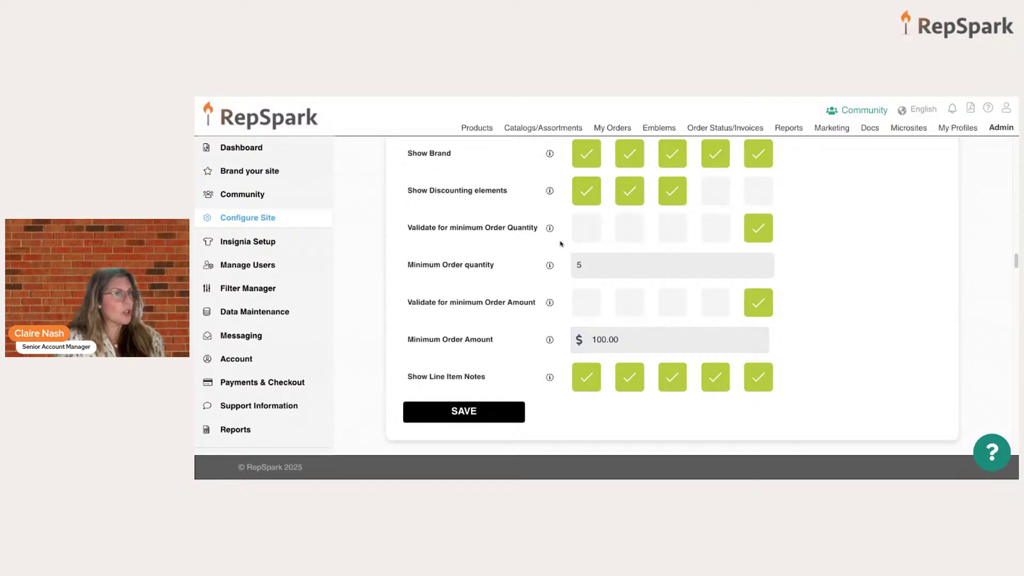
Step: Set the minimum order quantity to 12 in the Cart settings
{"action": "mouse_move", "coordinate": [551, 267]}
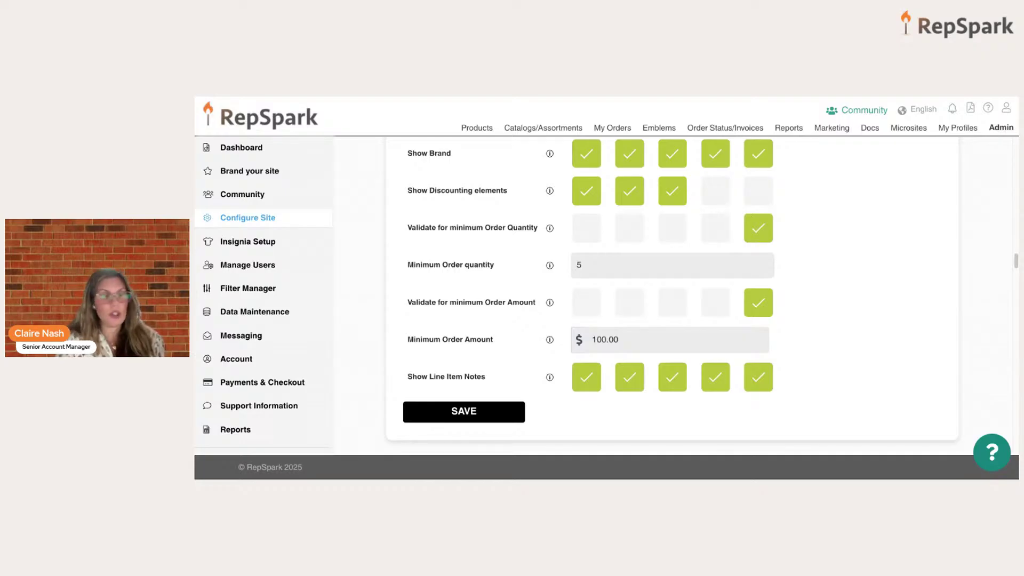
{"action": "double_click", "coordinate": [594, 270]}
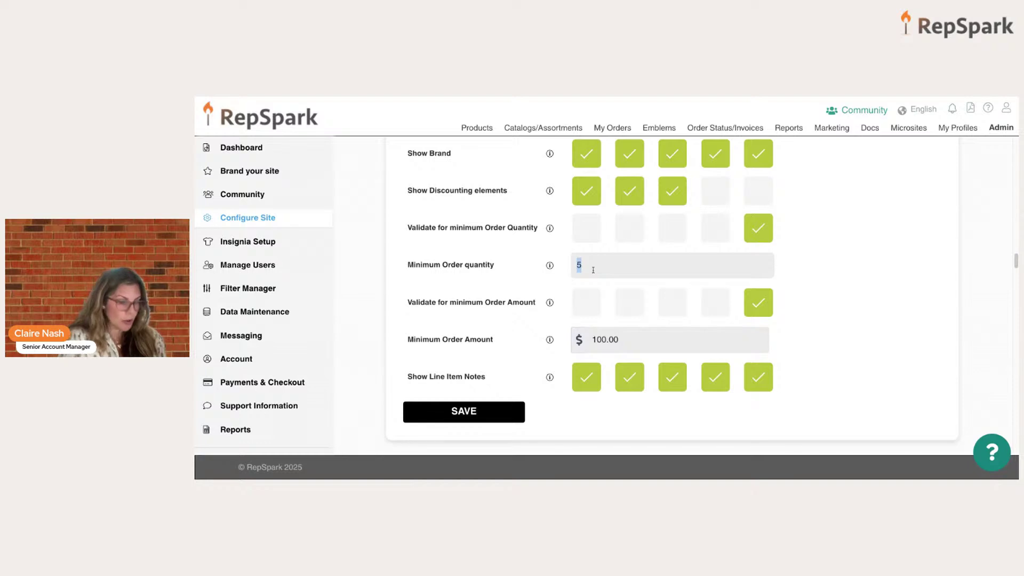
{"action": "type", "text": "12"}
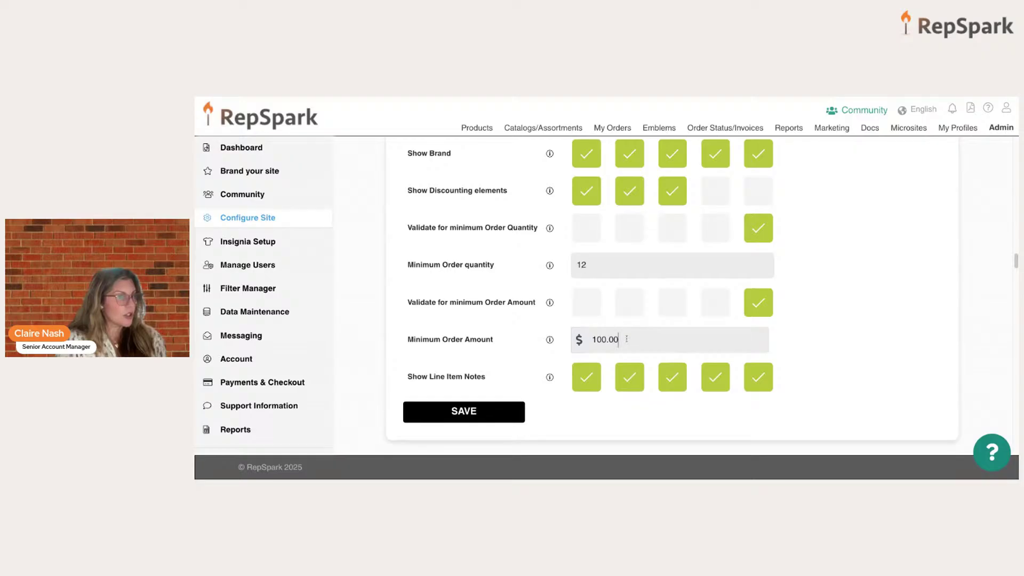
Step: Clear the minimum order amount, turn off its validation for the Customer role, and save the Cart settings
{"action": "double_click", "coordinate": [571, 339]}
{"action": "key", "text": "BackSpace"}
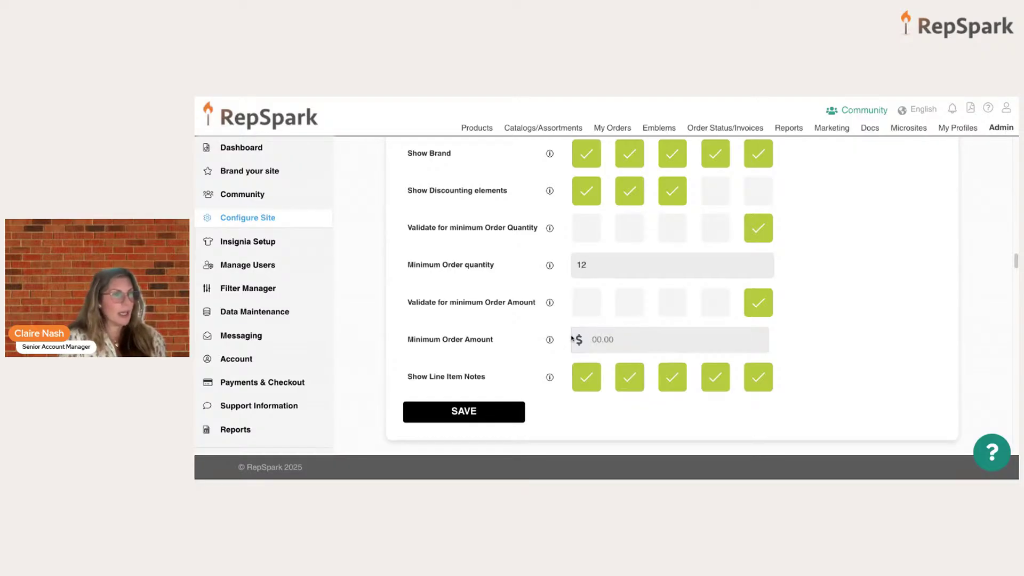
{"action": "left_click", "coordinate": [768, 304]}
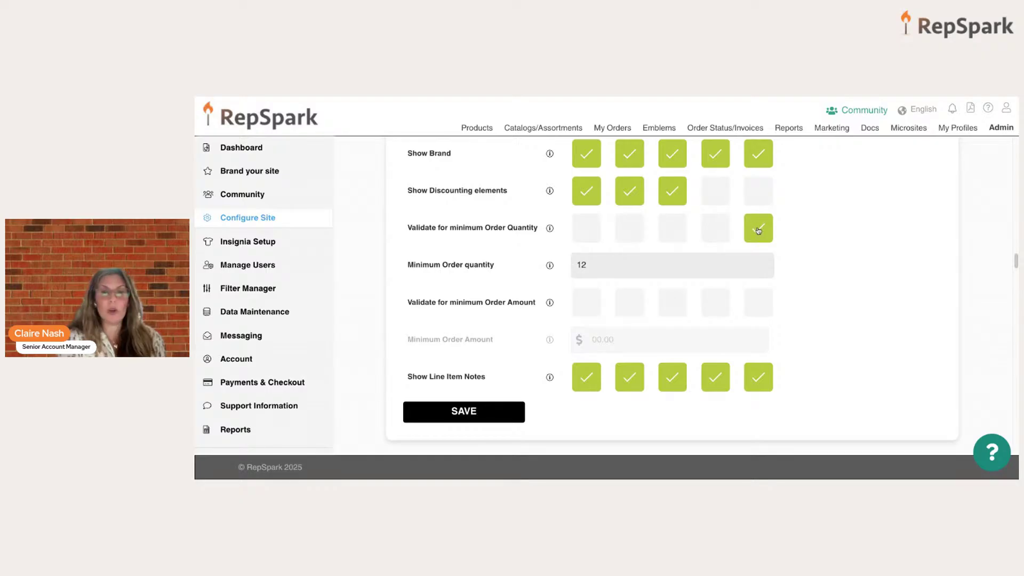
{"action": "left_click", "coordinate": [494, 416]}
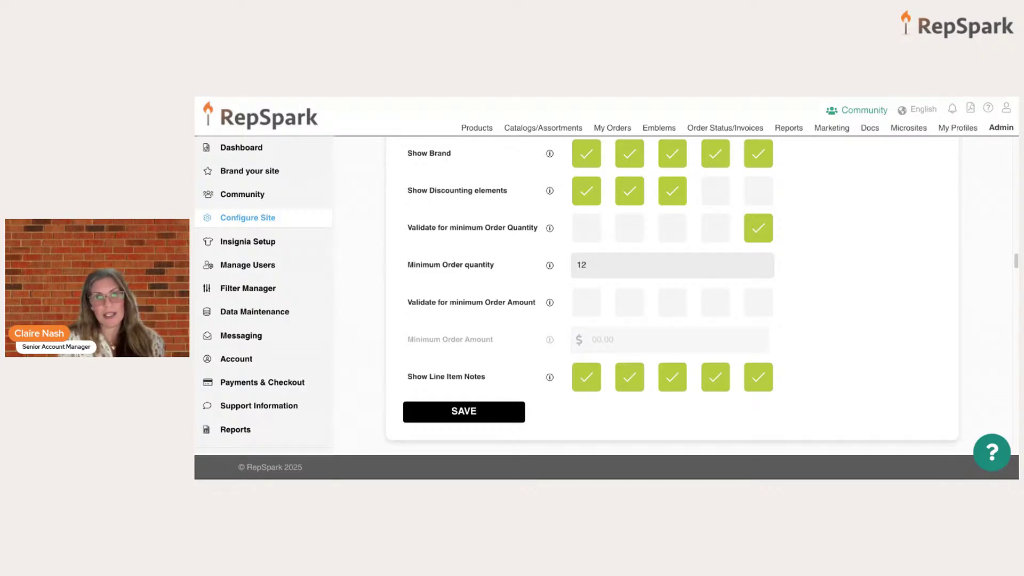
Step: Review the Review Page settings, from contact email and corporate address to custom text, minimum insignia count, order type and retail price
{"action": "scroll", "coordinate": [830, 305], "scroll_direction": "down", "scroll_amount": 1}
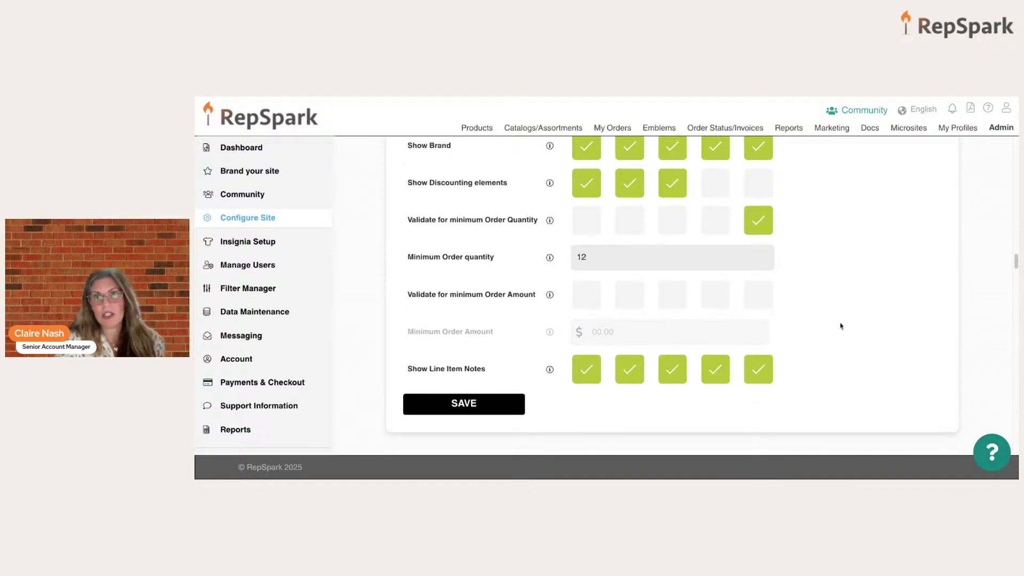
{"action": "scroll", "coordinate": [821, 347], "scroll_direction": "down", "scroll_amount": 5}
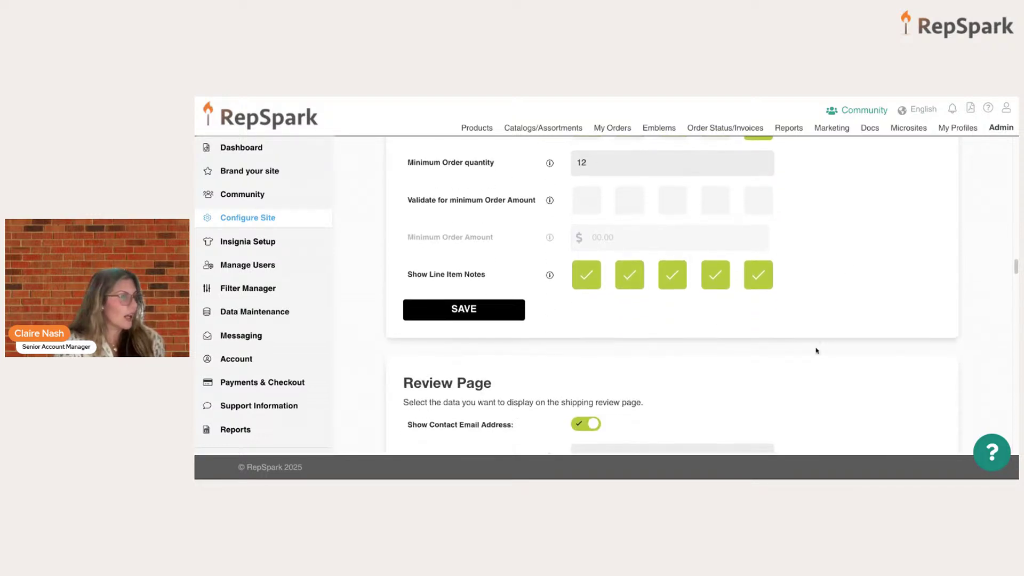
{"action": "scroll", "coordinate": [900, 344], "scroll_direction": "down", "scroll_amount": 1}
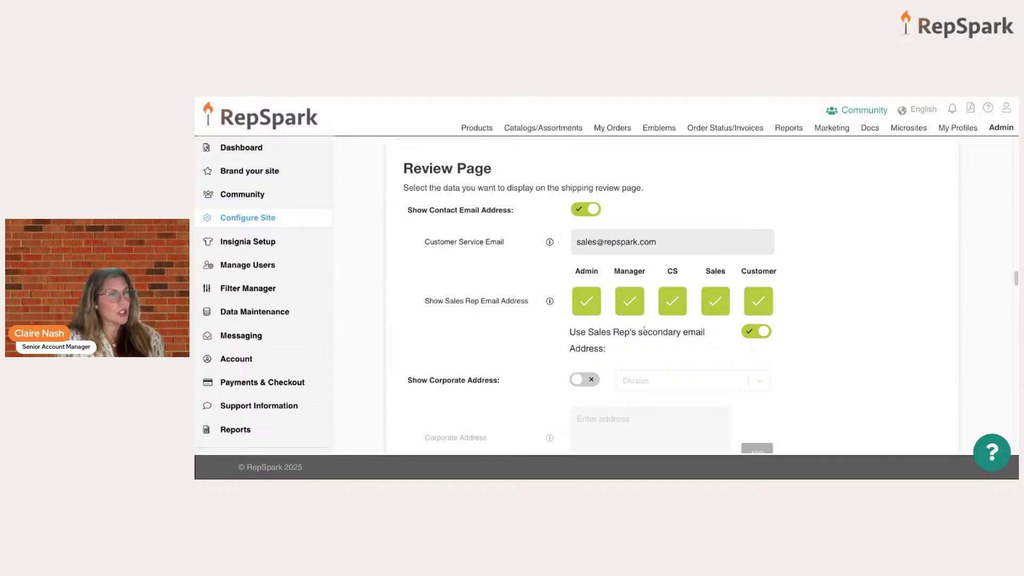
{"action": "scroll", "coordinate": [864, 336], "scroll_direction": "down", "scroll_amount": 3}
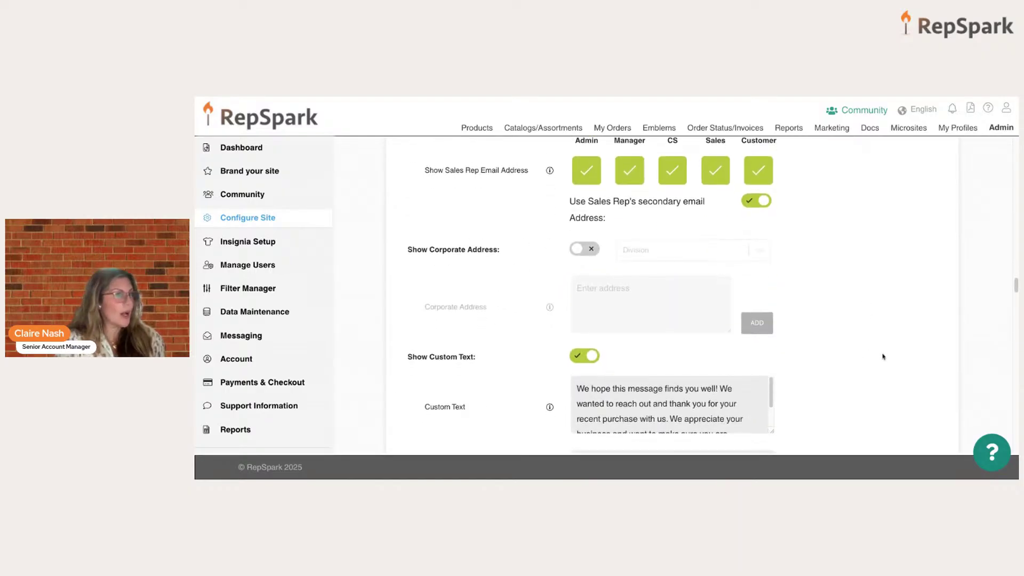
{"action": "scroll", "coordinate": [879, 360], "scroll_direction": "down", "scroll_amount": 2}
{"action": "scroll", "coordinate": [880, 361], "scroll_direction": "down", "scroll_amount": 3}
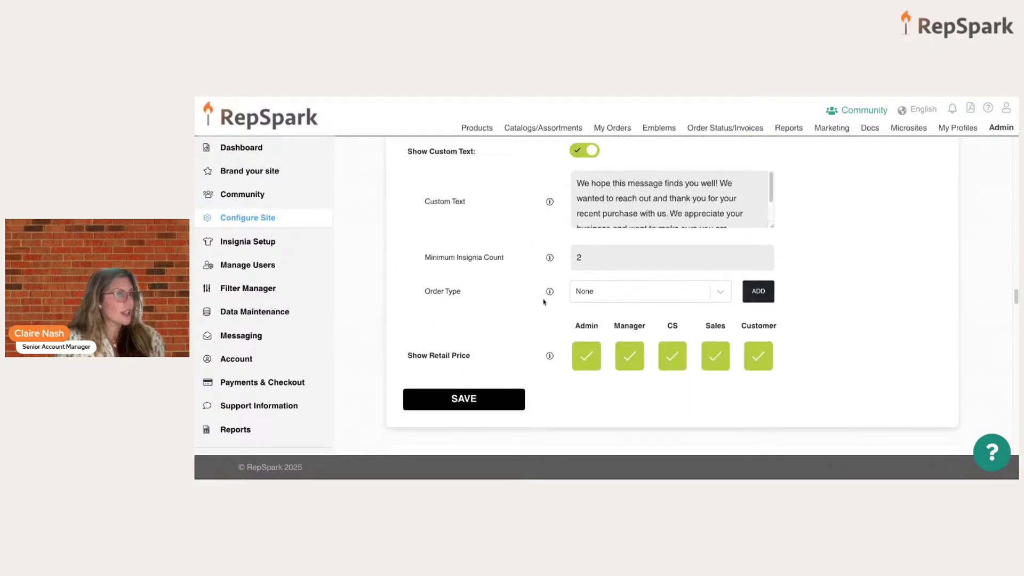
{"action": "scroll", "coordinate": [612, 397], "scroll_direction": "down", "scroll_amount": 3}
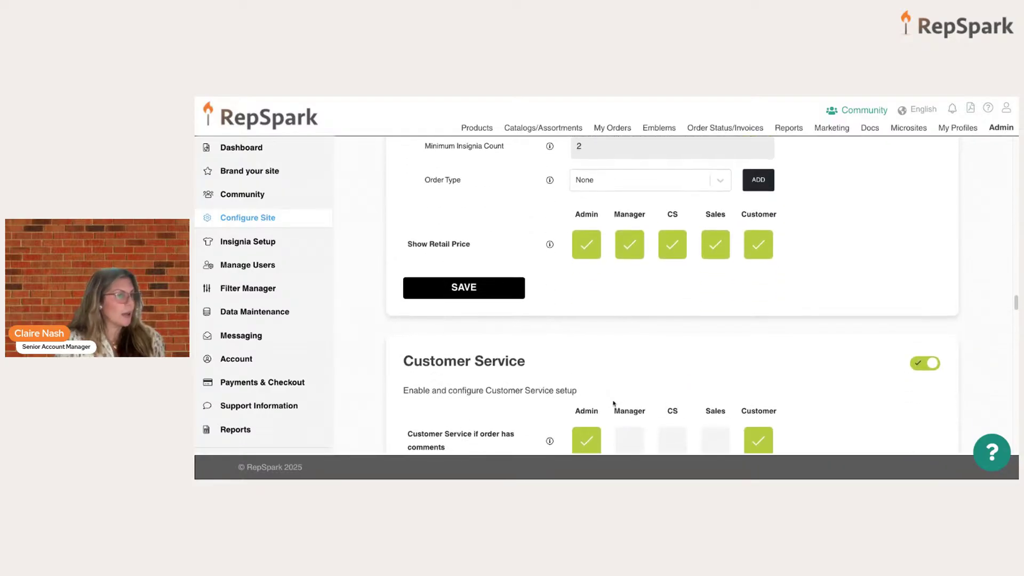
{"action": "scroll", "coordinate": [612, 400], "scroll_direction": "up", "scroll_amount": 2}
{"action": "scroll", "coordinate": [798, 365], "scroll_direction": "down", "scroll_amount": 1}
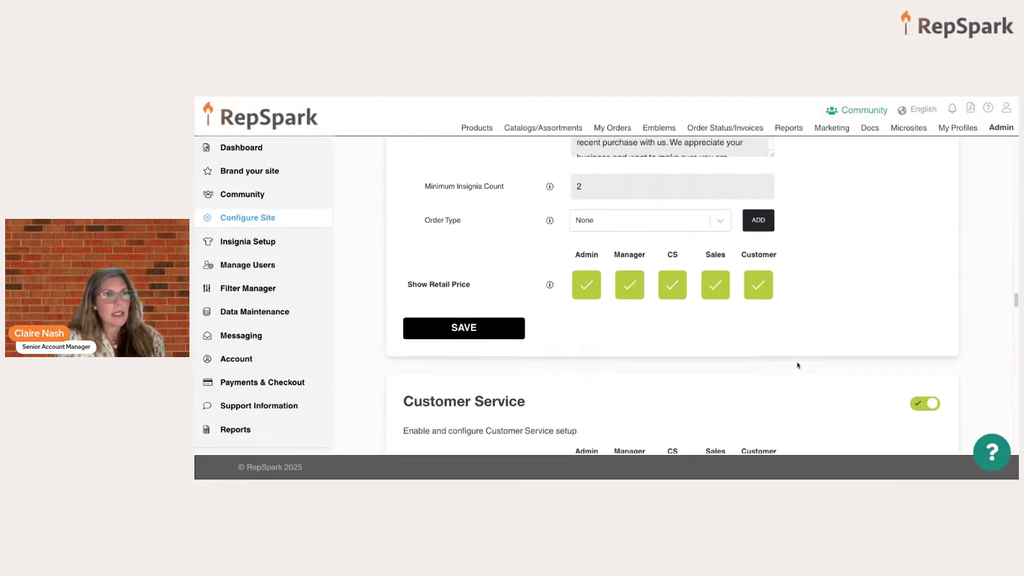
Step: Review the Order Header permissions and default order types, continuing through the remaining site configuration to Microsites Setup
{"action": "scroll", "coordinate": [798, 366], "scroll_direction": "down", "scroll_amount": 5}
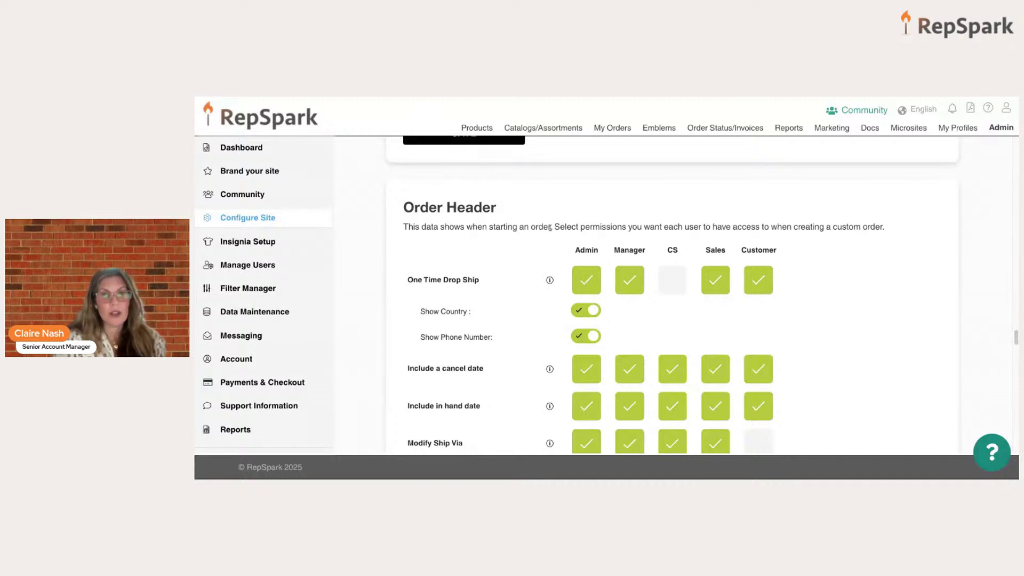
{"action": "scroll", "coordinate": [488, 185], "scroll_direction": "down", "scroll_amount": 1}
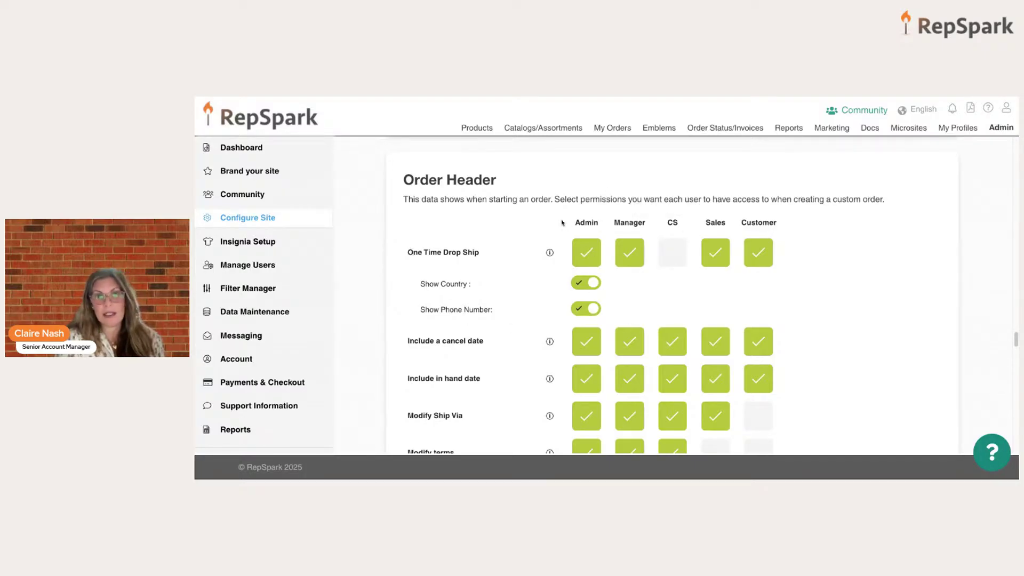
{"action": "scroll", "coordinate": [853, 333], "scroll_direction": "down", "scroll_amount": 1}
{"action": "scroll", "coordinate": [852, 333], "scroll_direction": "down", "scroll_amount": 1}
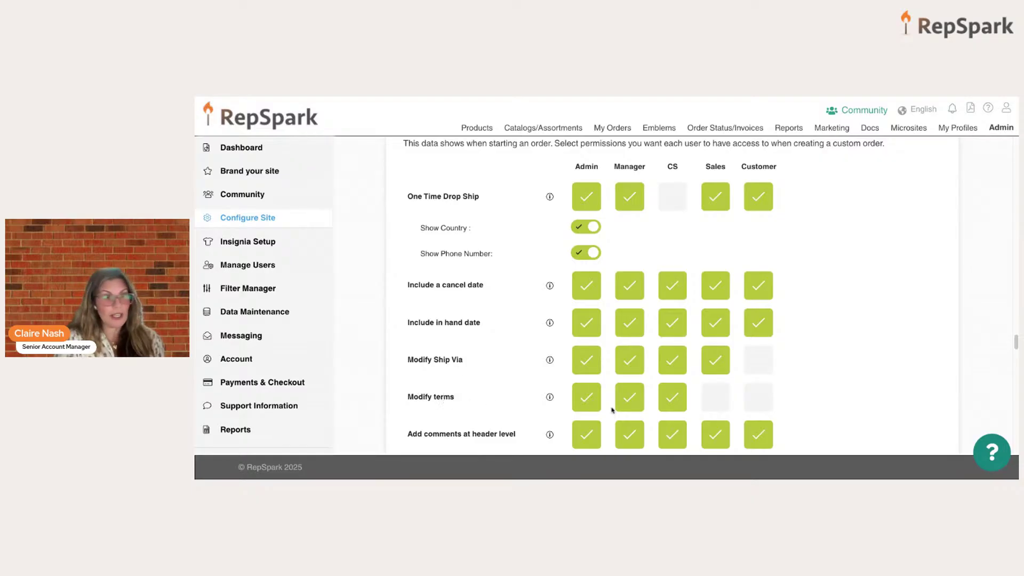
{"action": "scroll", "coordinate": [563, 343], "scroll_direction": "down", "scroll_amount": 2}
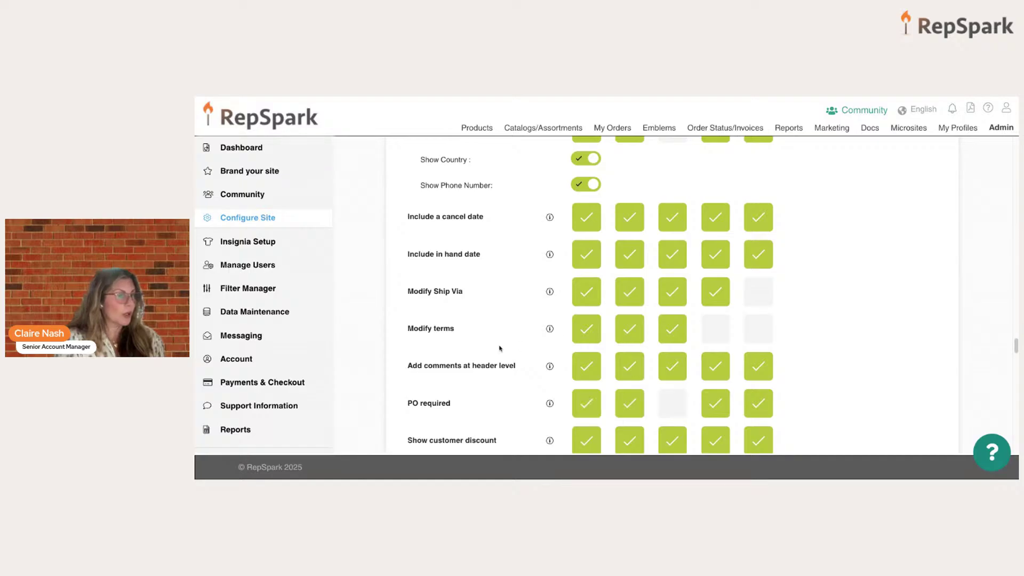
{"action": "scroll", "coordinate": [480, 331], "scroll_direction": "down", "scroll_amount": 4}
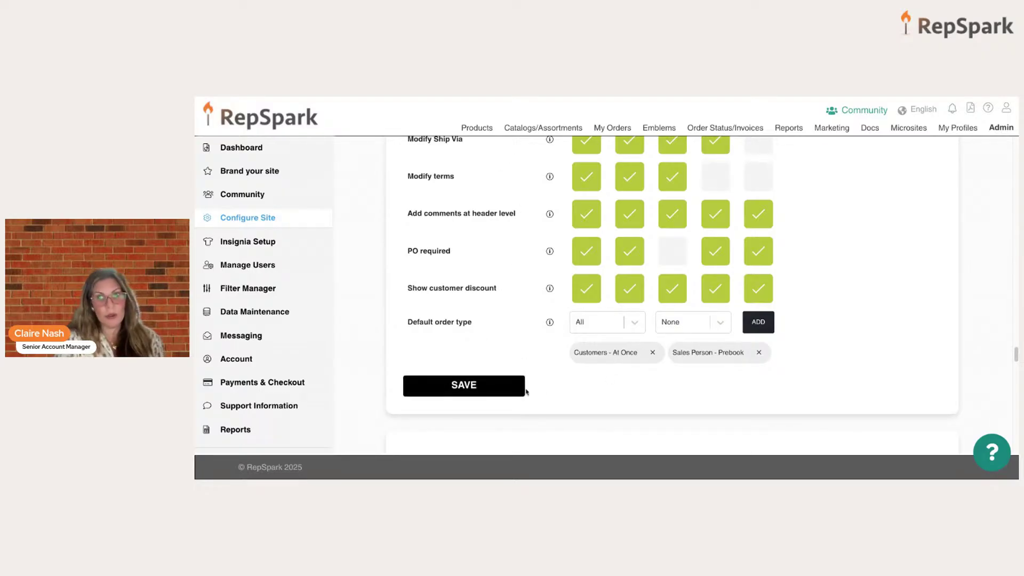
{"action": "scroll", "coordinate": [713, 368], "scroll_direction": "down", "scroll_amount": 3}
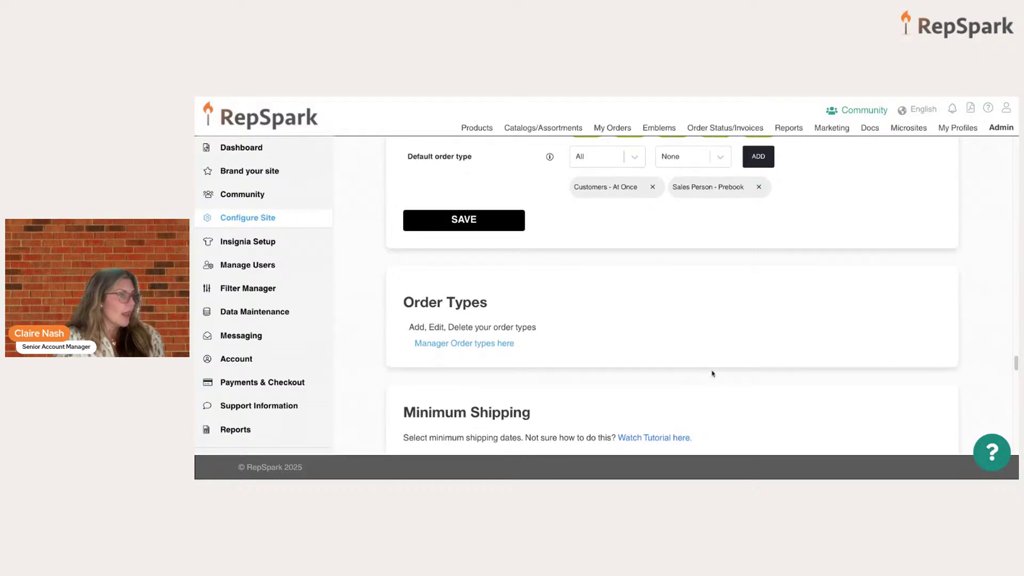
{"action": "scroll", "coordinate": [632, 380], "scroll_direction": "up", "scroll_amount": 2}
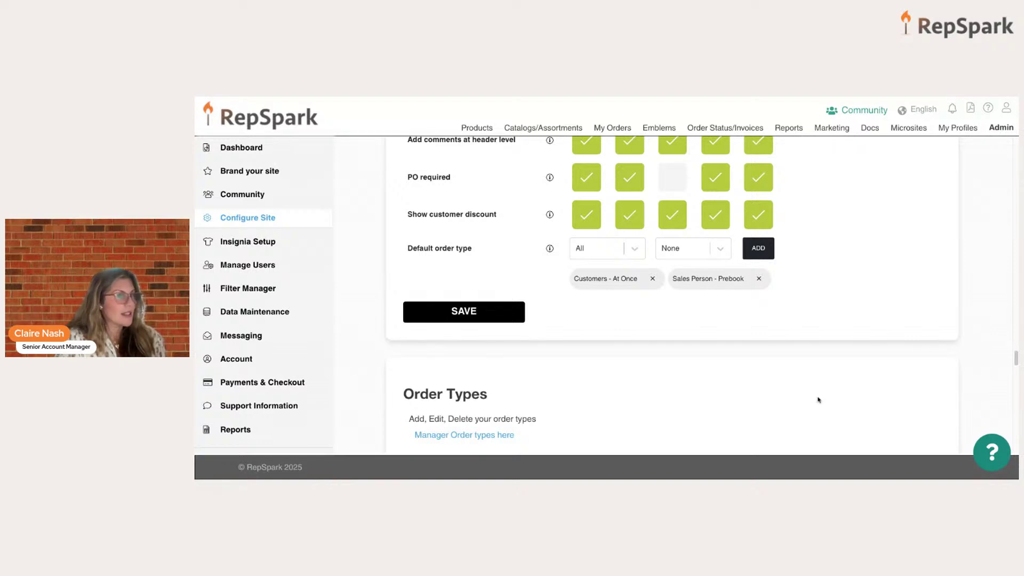
{"action": "scroll", "coordinate": [819, 400], "scroll_direction": "down", "scroll_amount": 10}
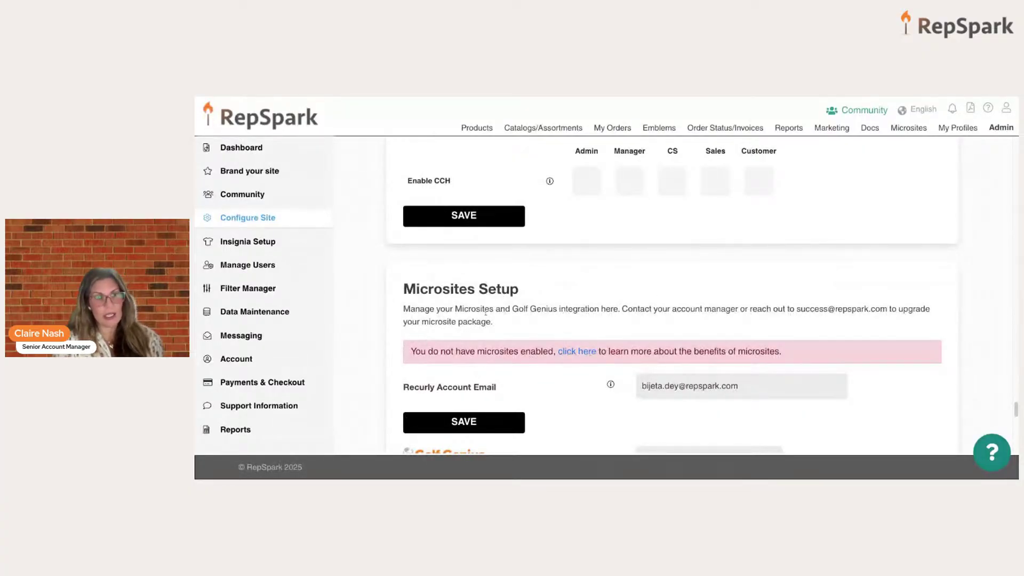
Step: Open the Messaging settings, review the order, invoice and internal notification options, and go back to the admin area
{"action": "left_click", "coordinate": [231, 342]}
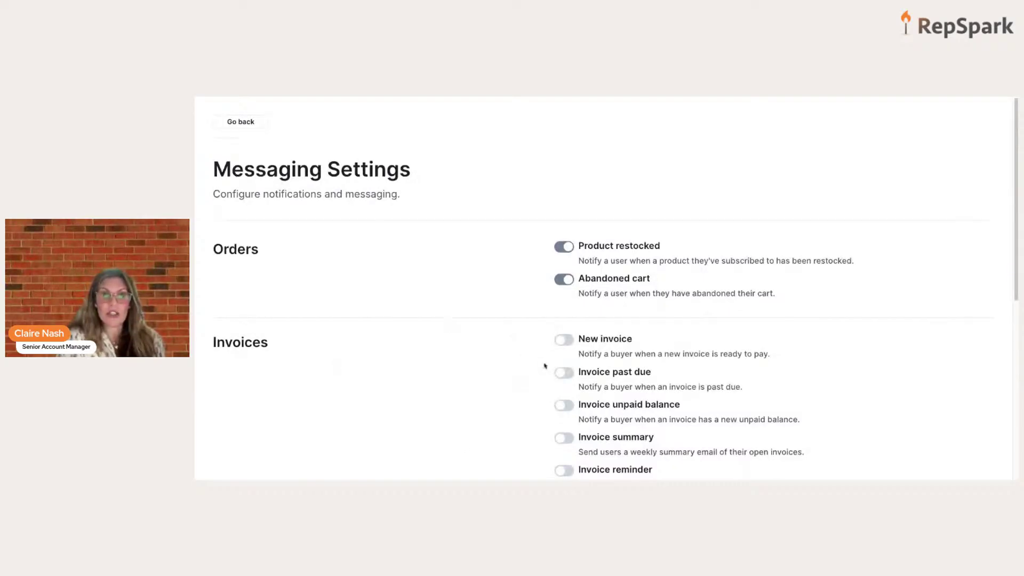
{"action": "scroll", "coordinate": [528, 363], "scroll_direction": "down", "scroll_amount": 1}
{"action": "scroll", "coordinate": [523, 357], "scroll_direction": "down", "scroll_amount": 1}
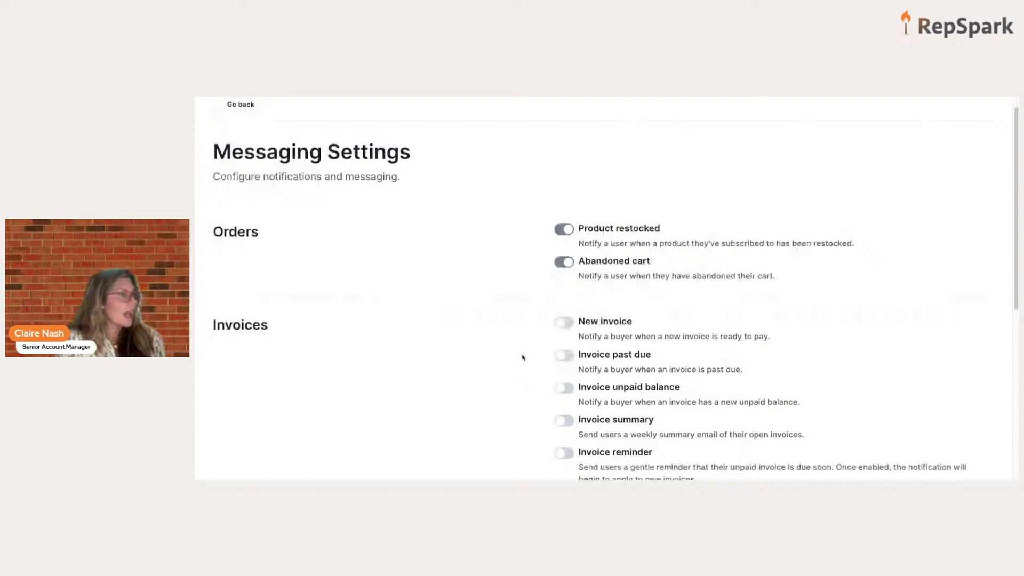
{"action": "scroll", "coordinate": [523, 358], "scroll_direction": "down", "scroll_amount": 5}
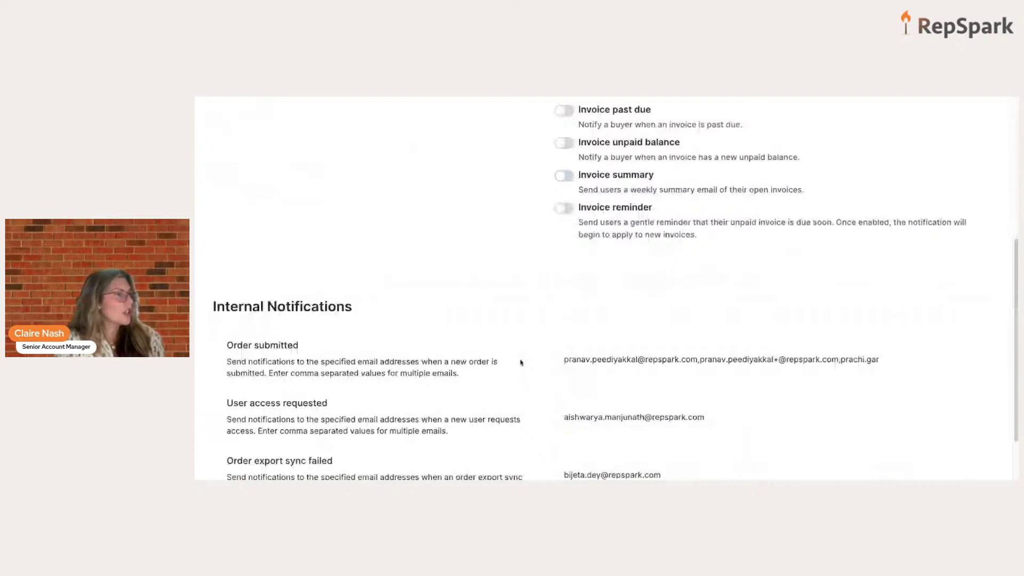
{"action": "scroll", "coordinate": [521, 362], "scroll_direction": "down", "scroll_amount": 2}
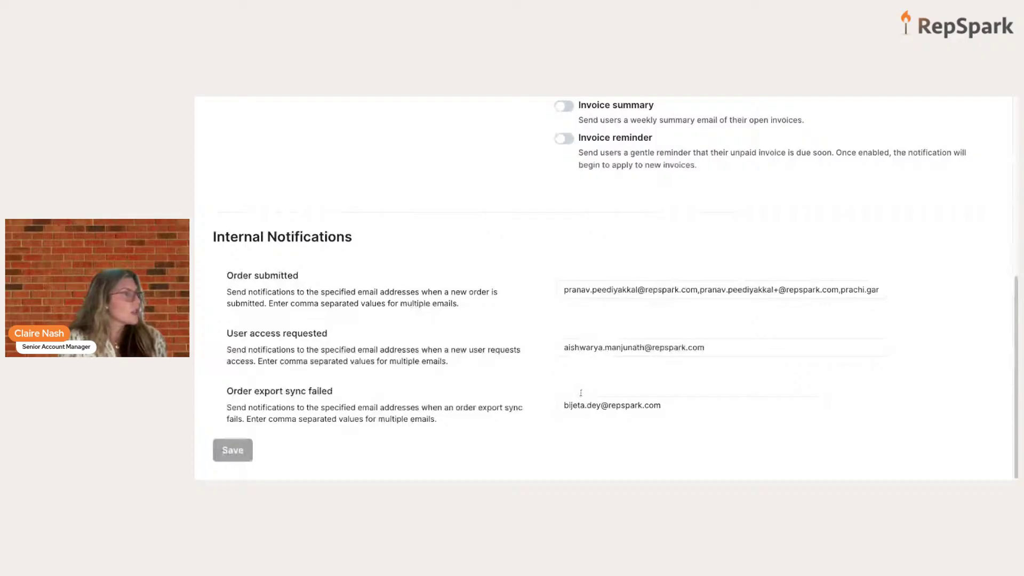
{"action": "scroll", "coordinate": [397, 347], "scroll_direction": "up", "scroll_amount": 1}
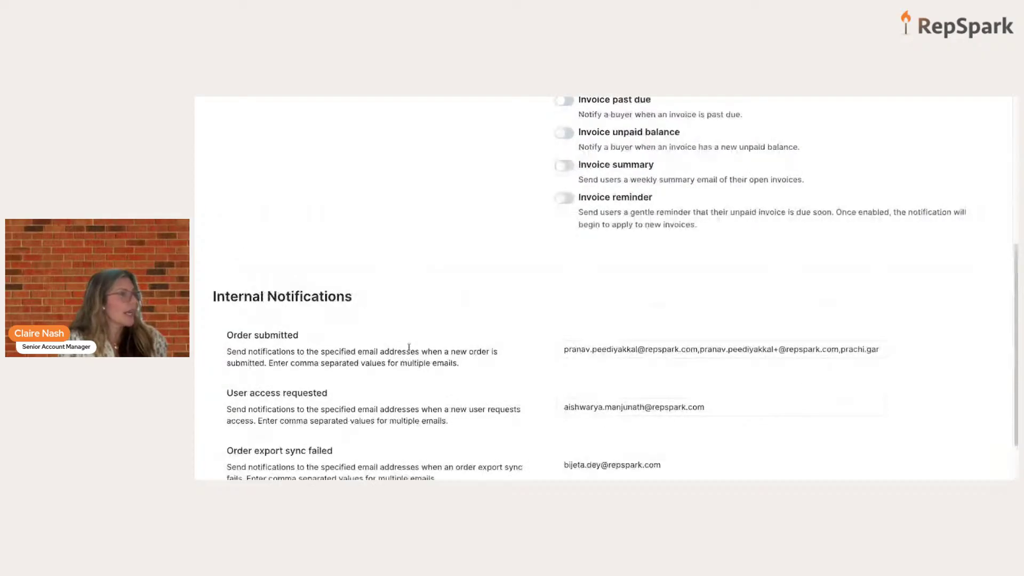
{"action": "scroll", "coordinate": [409, 347], "scroll_direction": "up", "scroll_amount": 5}
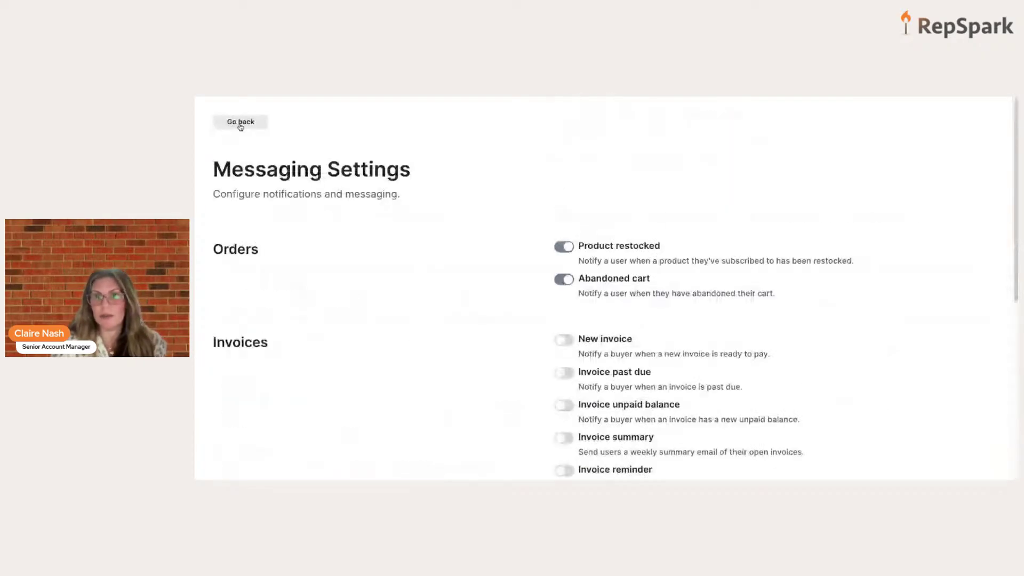
{"action": "left_click", "coordinate": [240, 123]}
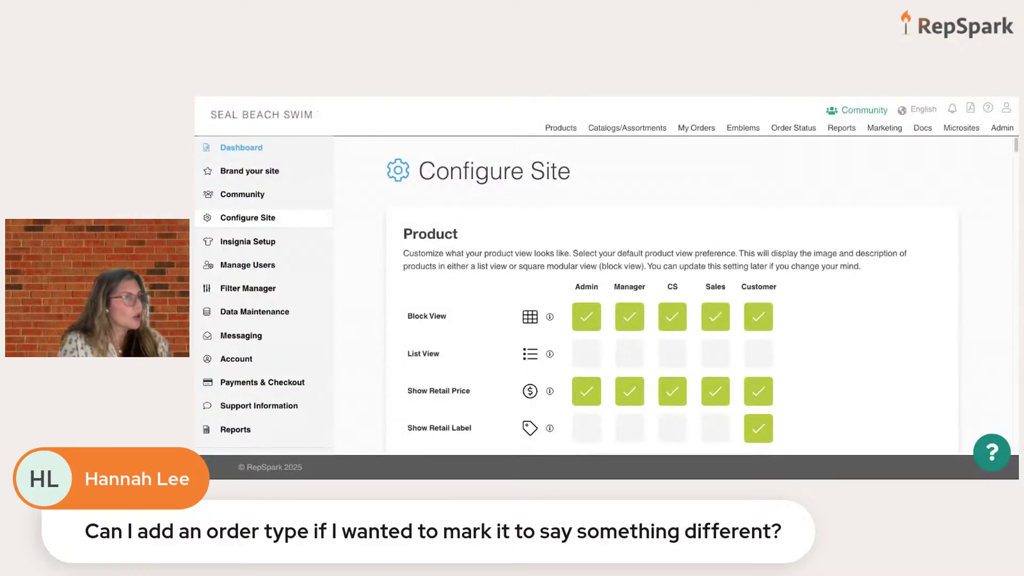
Step: Find the Order Types section in Configure Site and open the Manage Order Types page
{"action": "scroll", "coordinate": [857, 385], "scroll_direction": "down", "scroll_amount": 15}
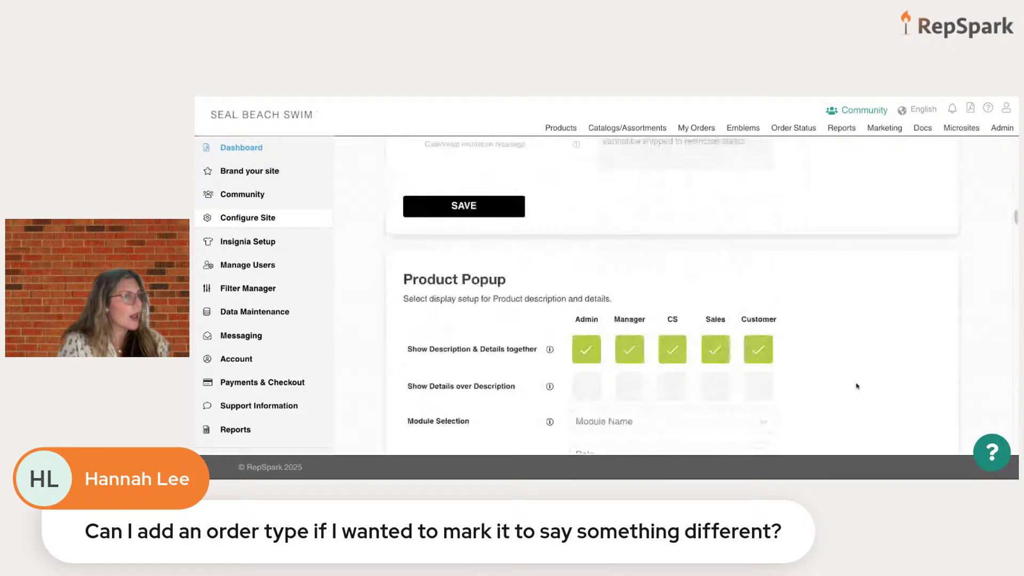
{"action": "scroll", "coordinate": [857, 385], "scroll_direction": "down", "scroll_amount": 15}
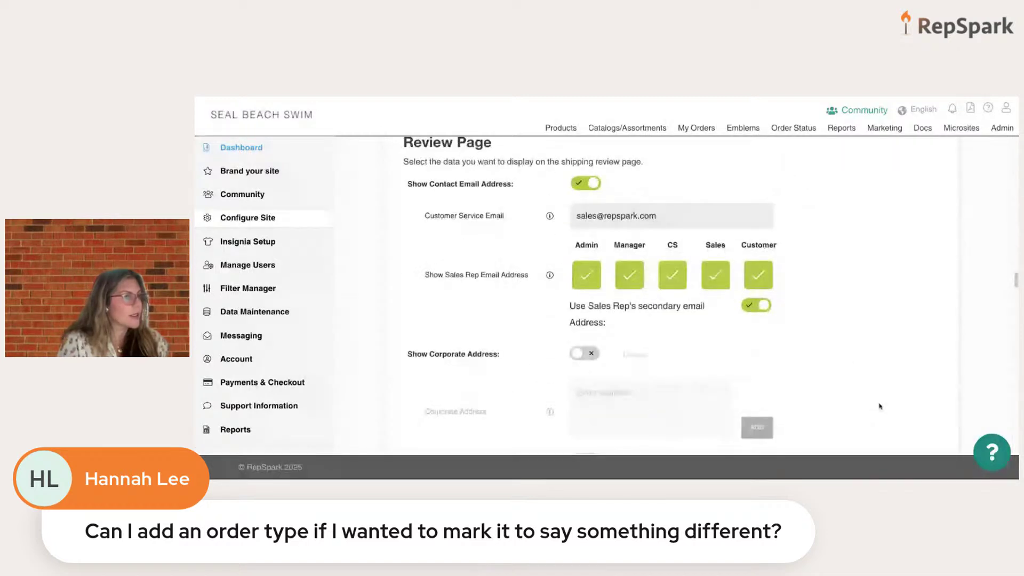
{"action": "scroll", "coordinate": [880, 407], "scroll_direction": "down", "scroll_amount": 5}
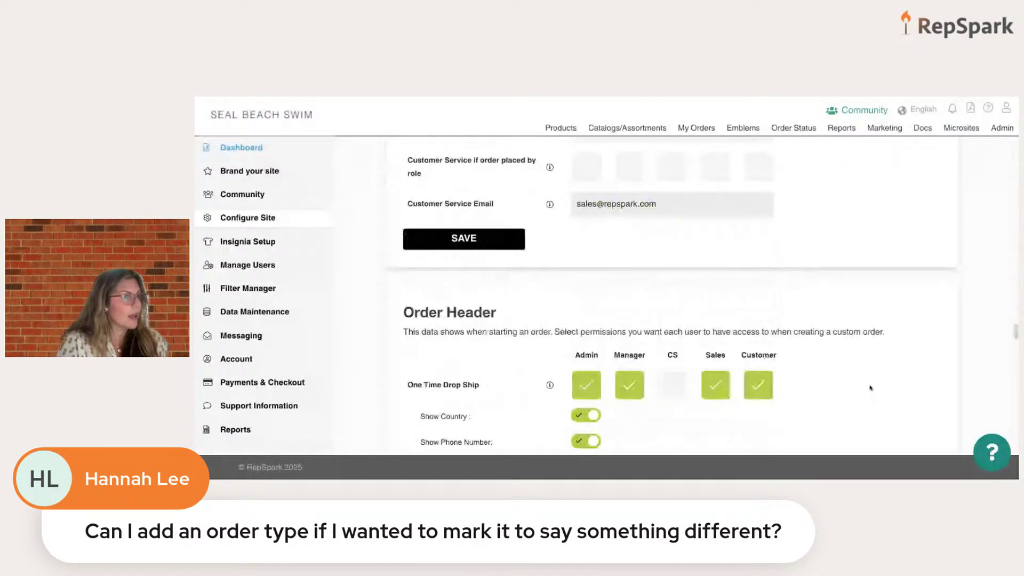
{"action": "scroll", "coordinate": [871, 387], "scroll_direction": "down", "scroll_amount": 10}
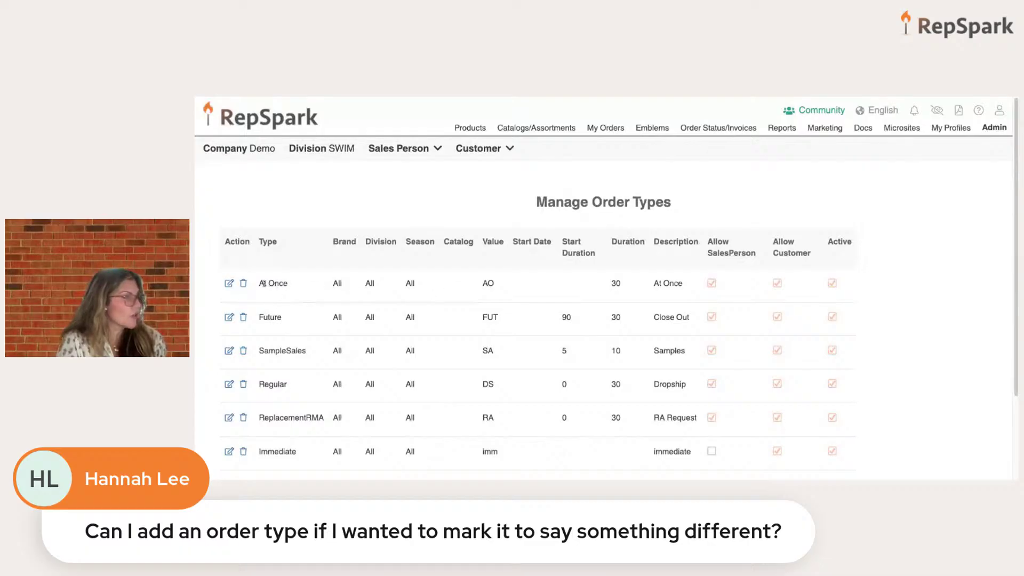
Step: Review the existing order types and the blank Add New Order Type form, closing the form without adding one
{"action": "scroll", "coordinate": [576, 407], "scroll_direction": "down", "scroll_amount": 1}
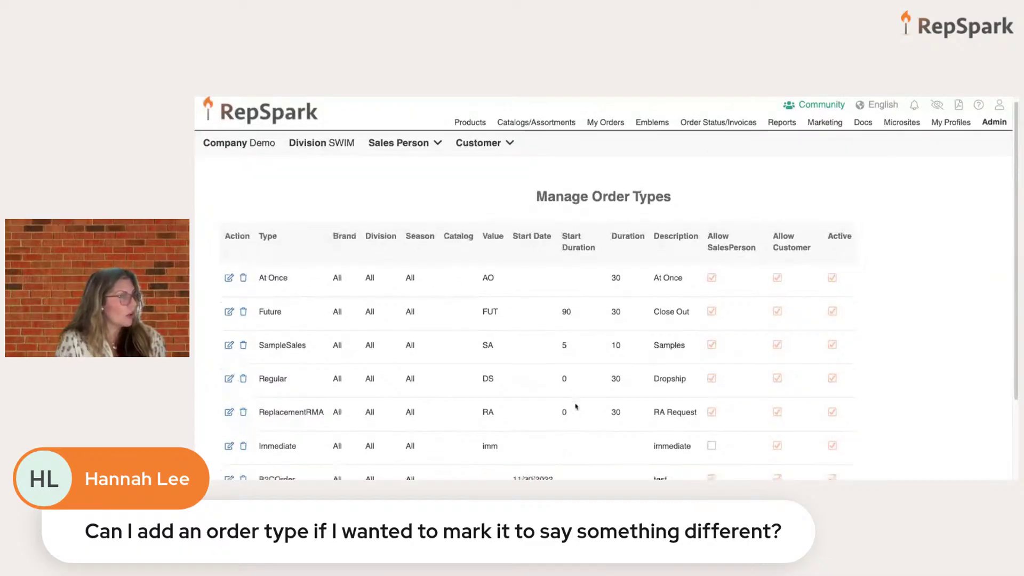
{"action": "scroll", "coordinate": [576, 406], "scroll_direction": "down", "scroll_amount": 2}
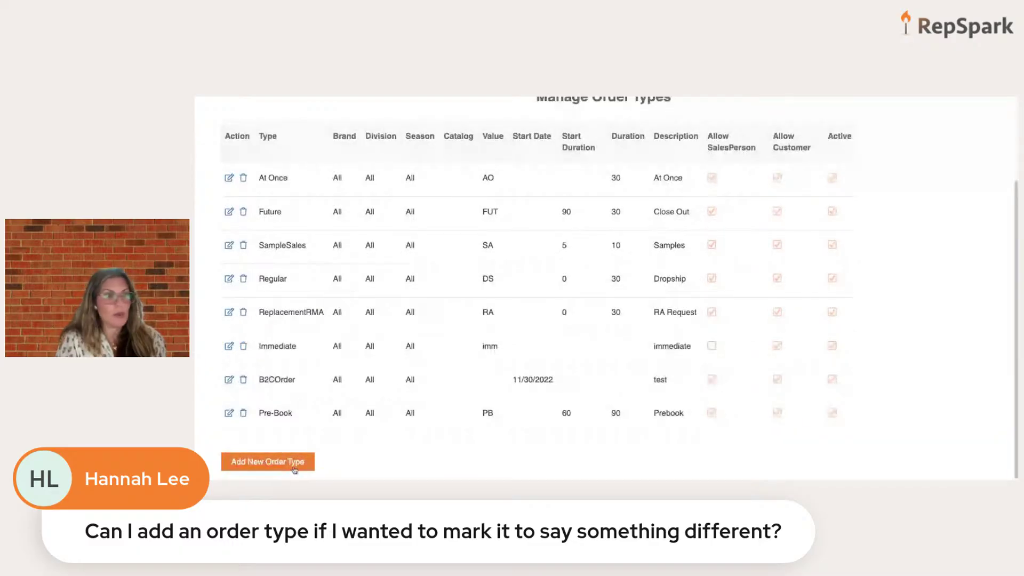
{"action": "left_click", "coordinate": [288, 468]}
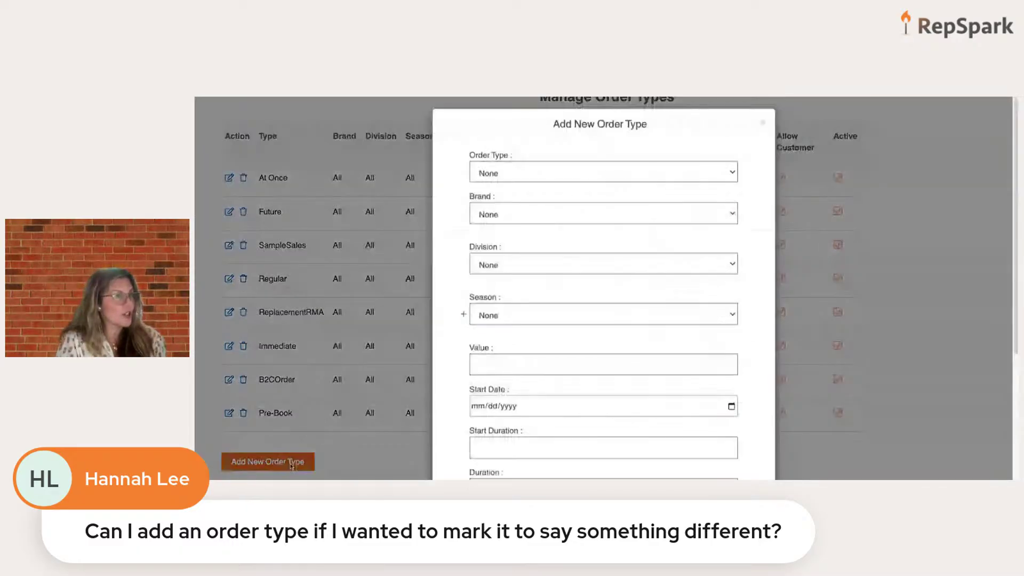
{"action": "left_click", "coordinate": [764, 130]}
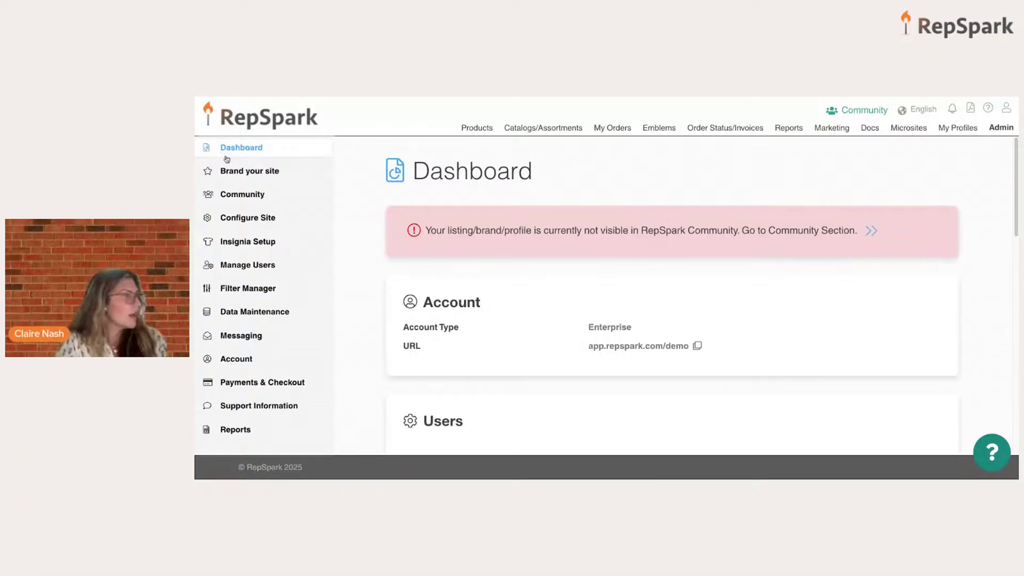
Step: Return from the admin dashboard to the Configure Site settings
{"action": "scroll", "coordinate": [595, 295], "scroll_direction": "down", "scroll_amount": 1}
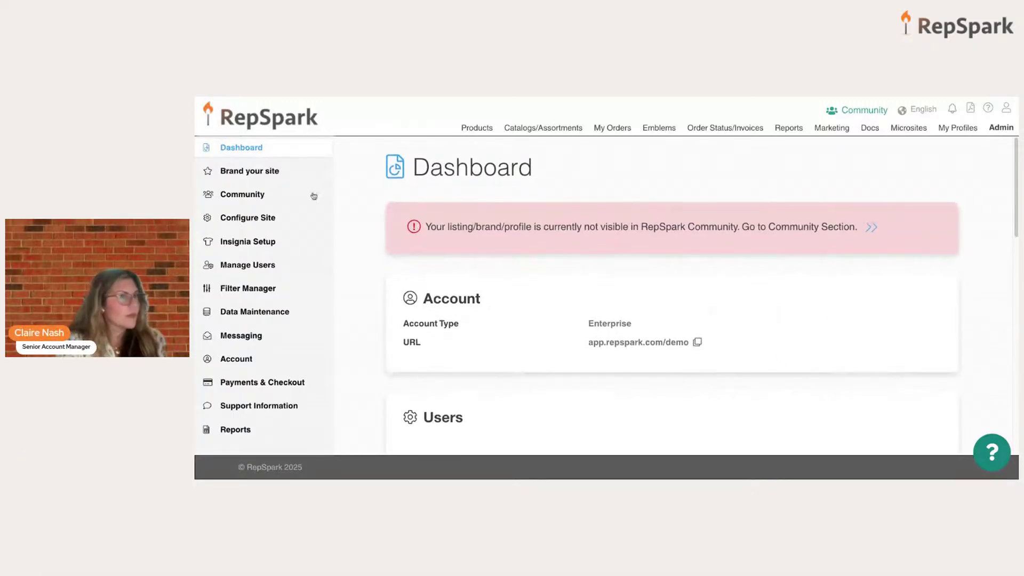
{"action": "left_click", "coordinate": [263, 219]}
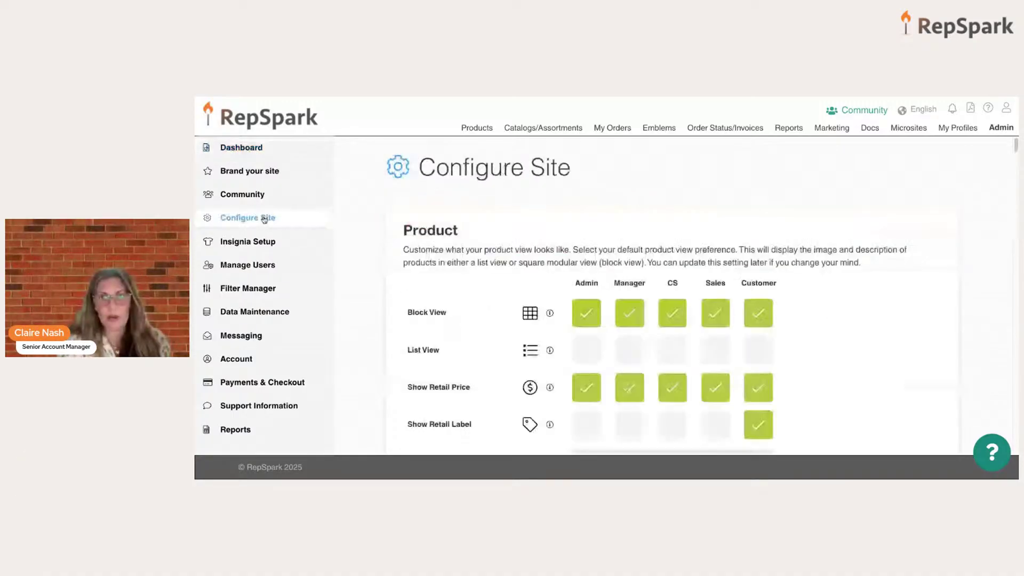